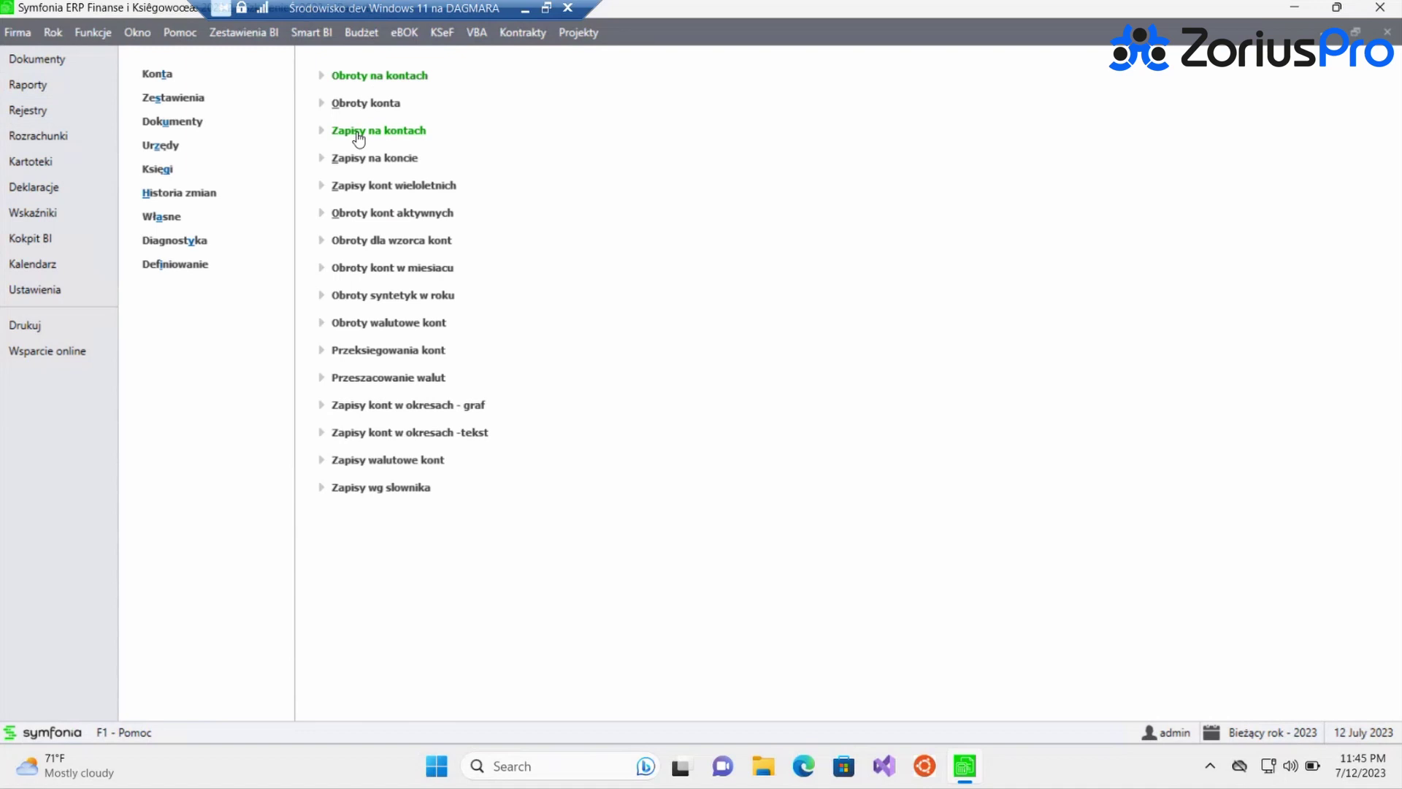
Run the Zapisy na kontach report for accounts 130, 131, 132 and 135 chosen from the chart of accounts.
click(359, 139)
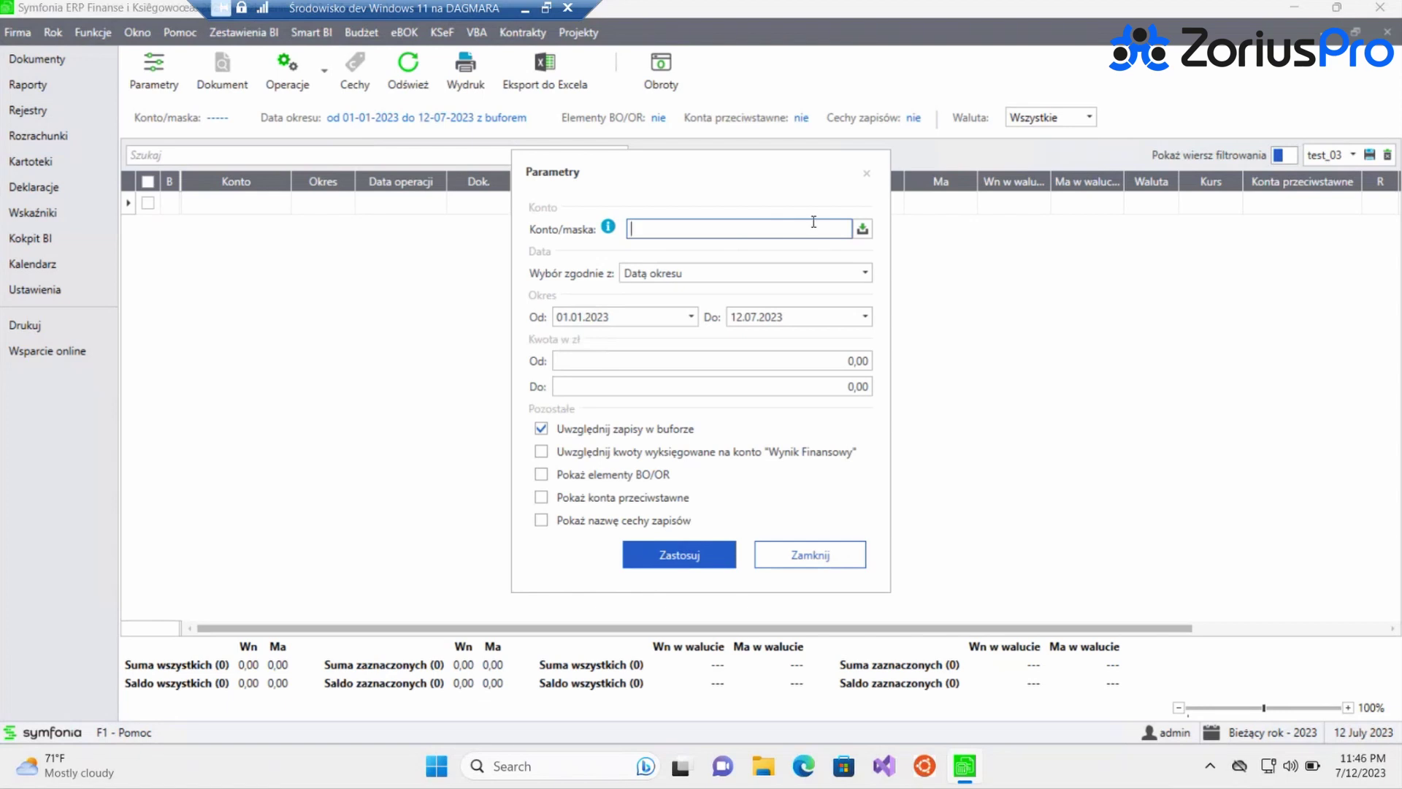
click(864, 229)
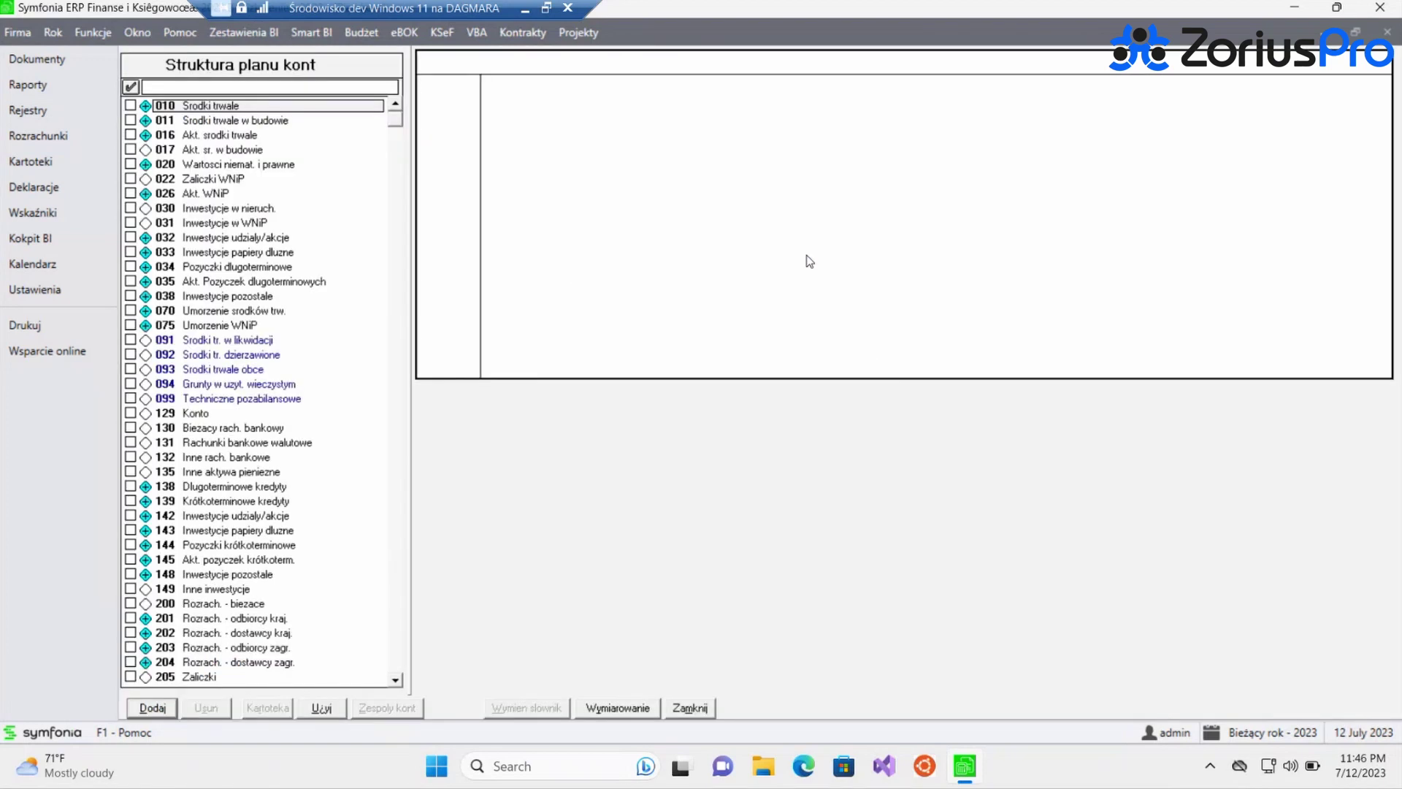
click(130, 428)
click(130, 443)
click(130, 457)
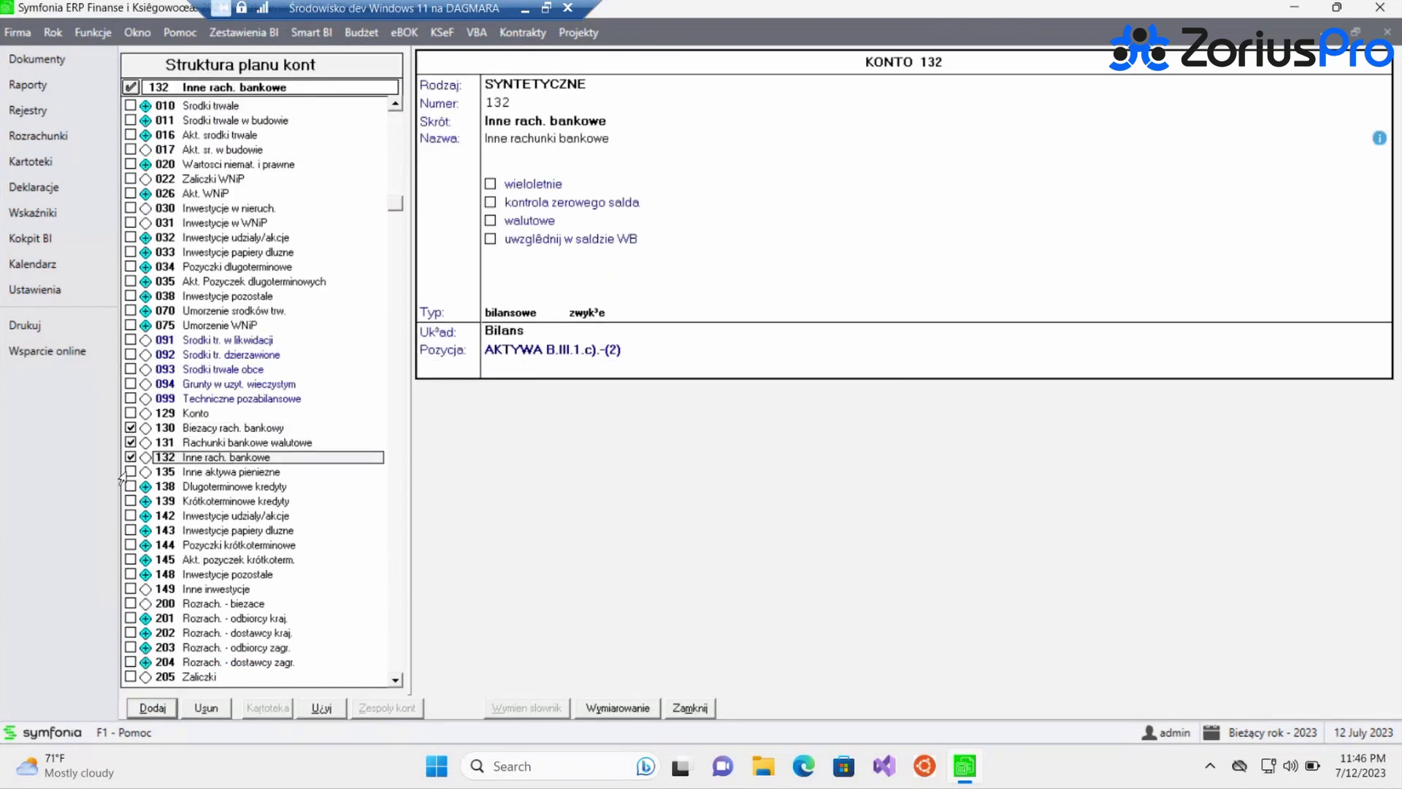
click(130, 472)
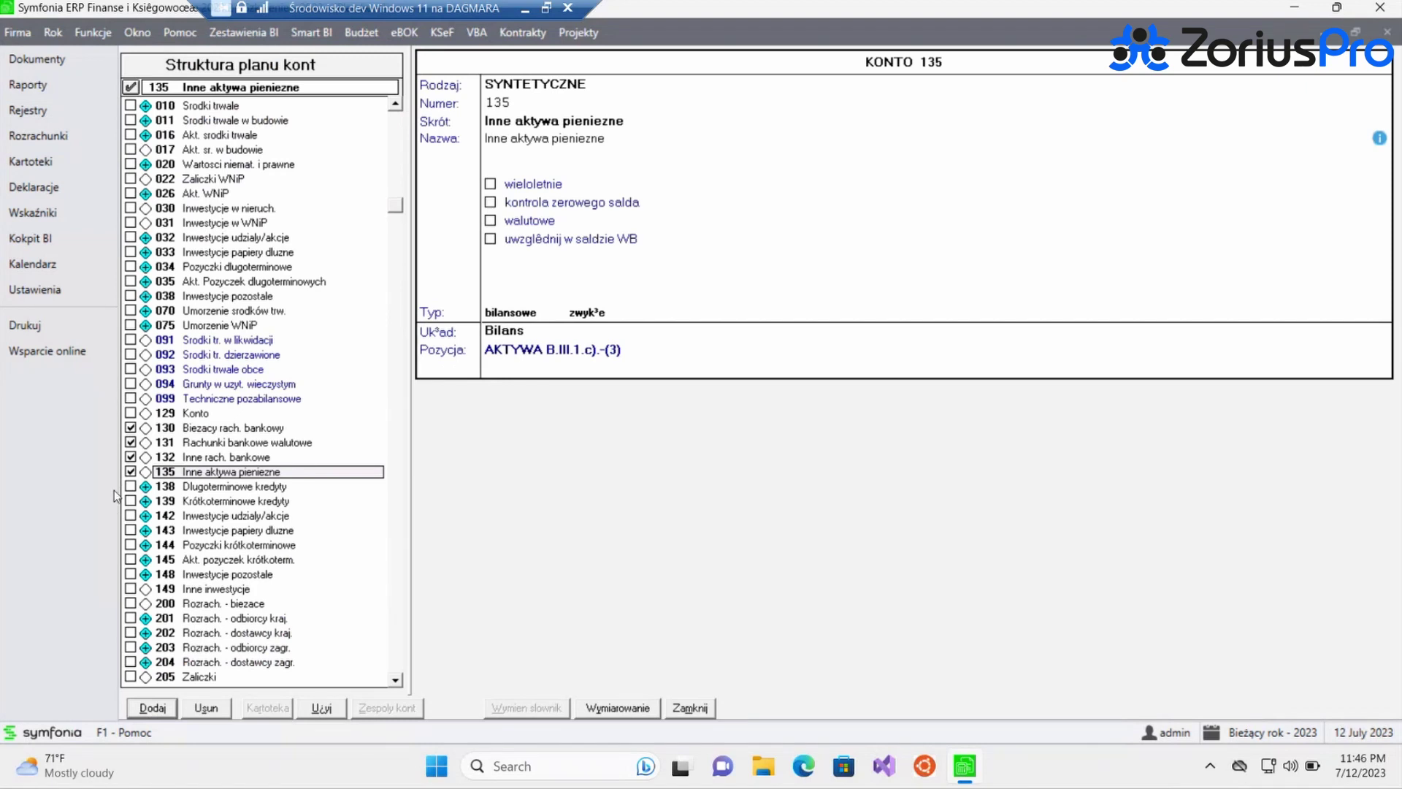
click(321, 708)
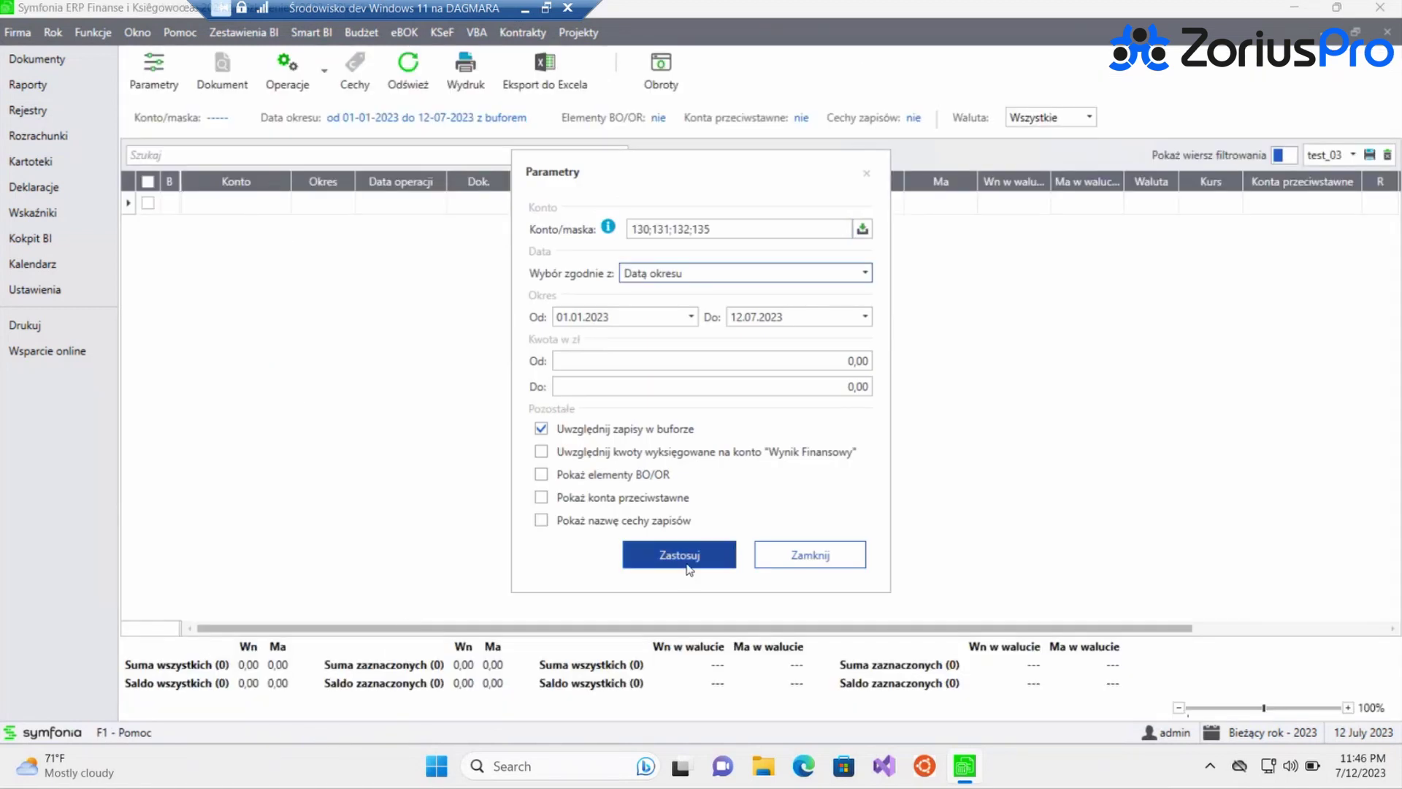
click(687, 568)
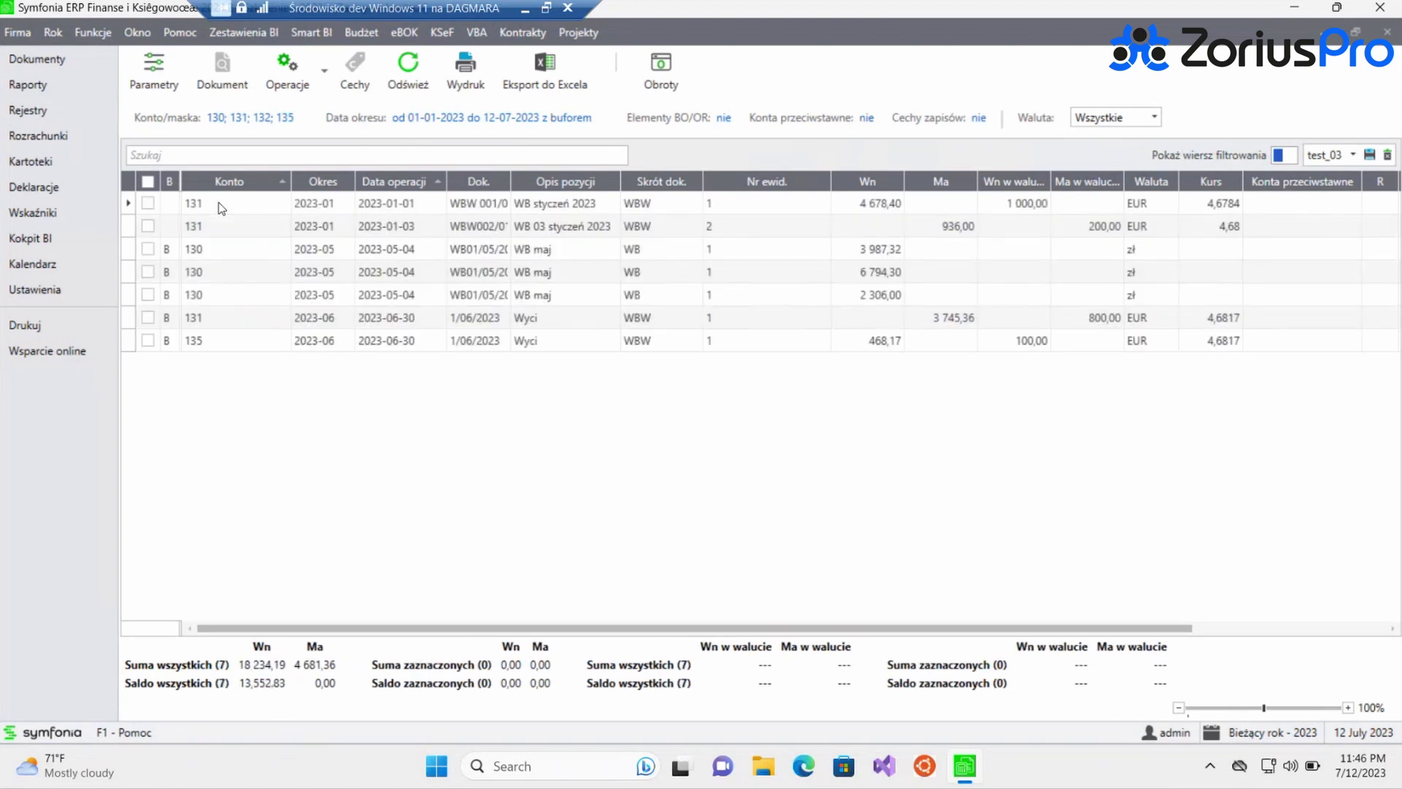
Set the report's account mask to 1*;4* and apply it.
click(245, 130)
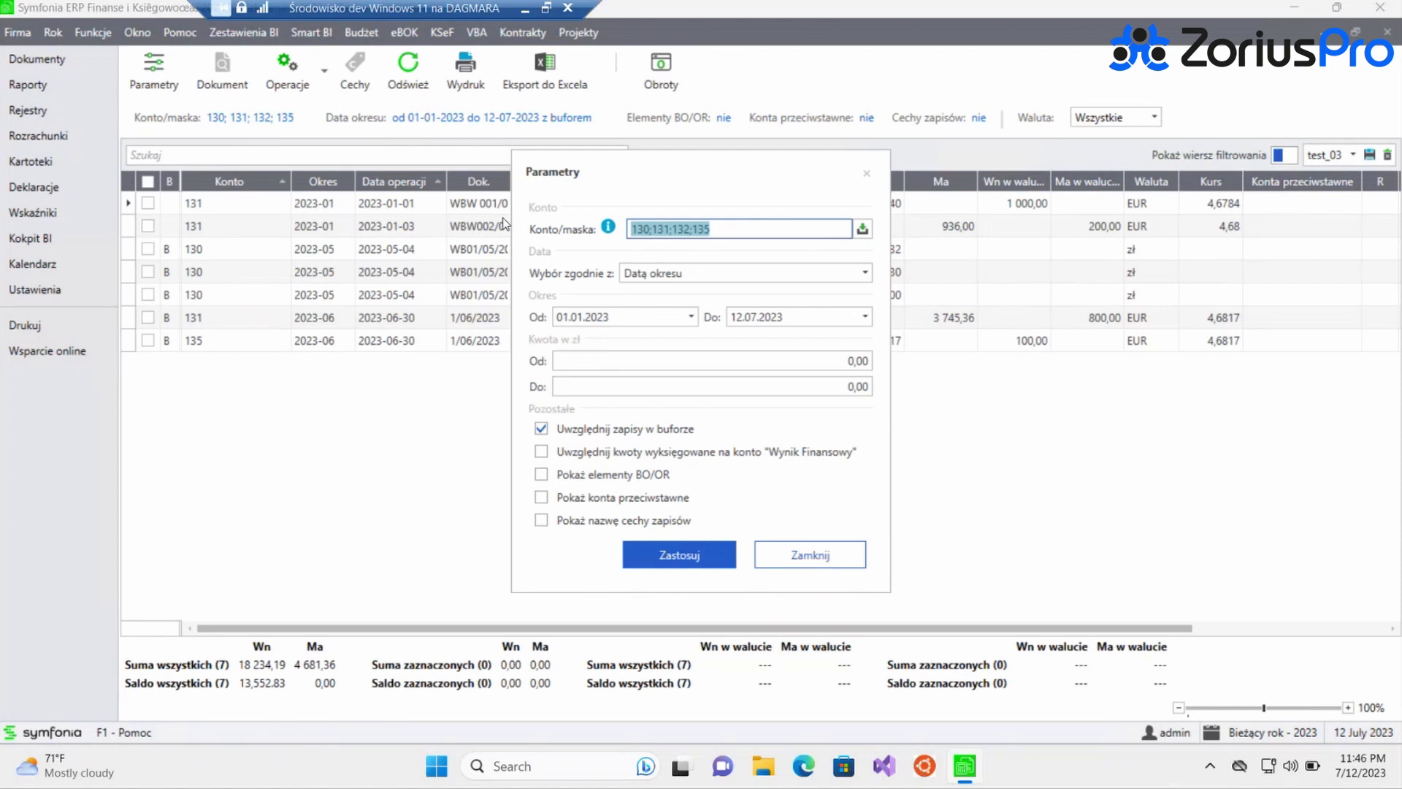
text(1*;4)
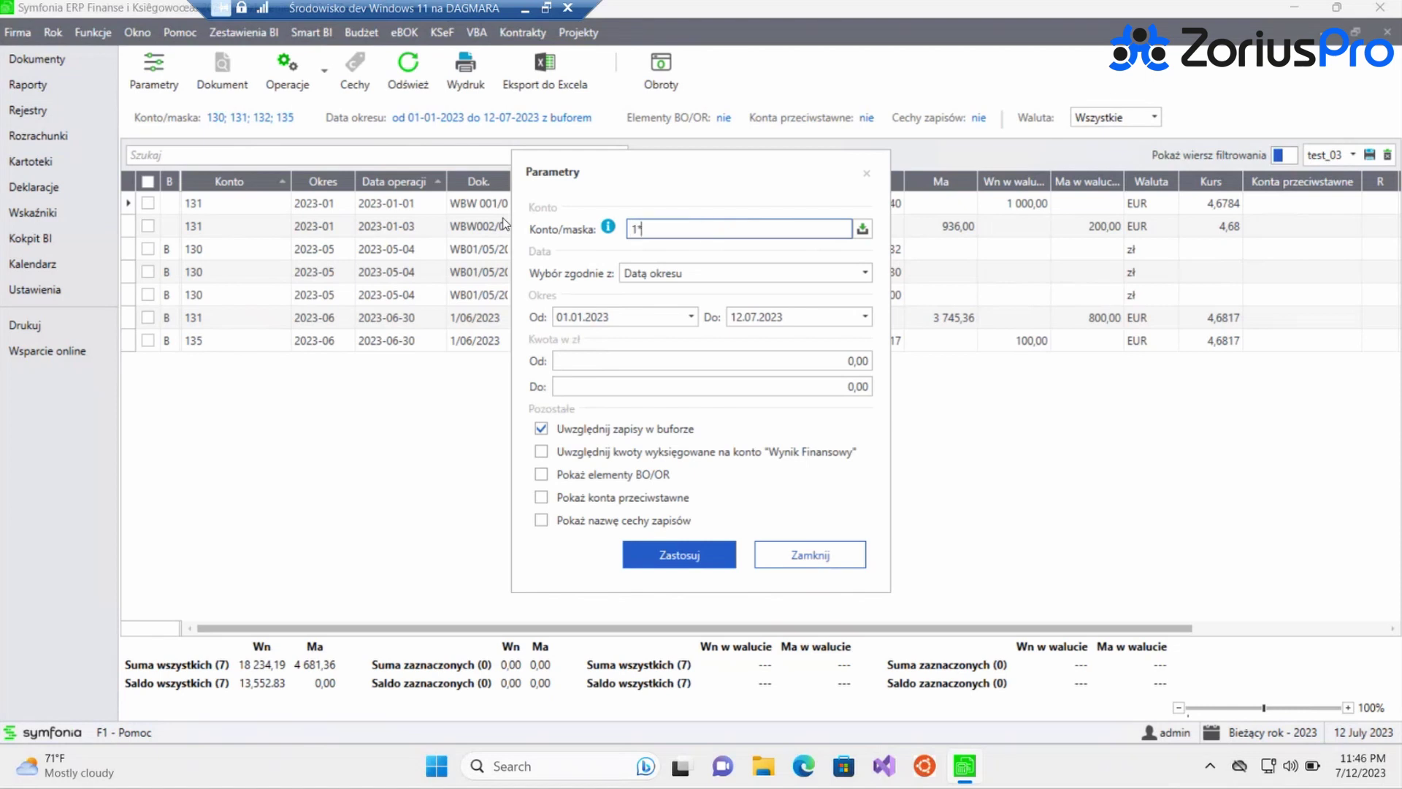
text(*)
click(668, 557)
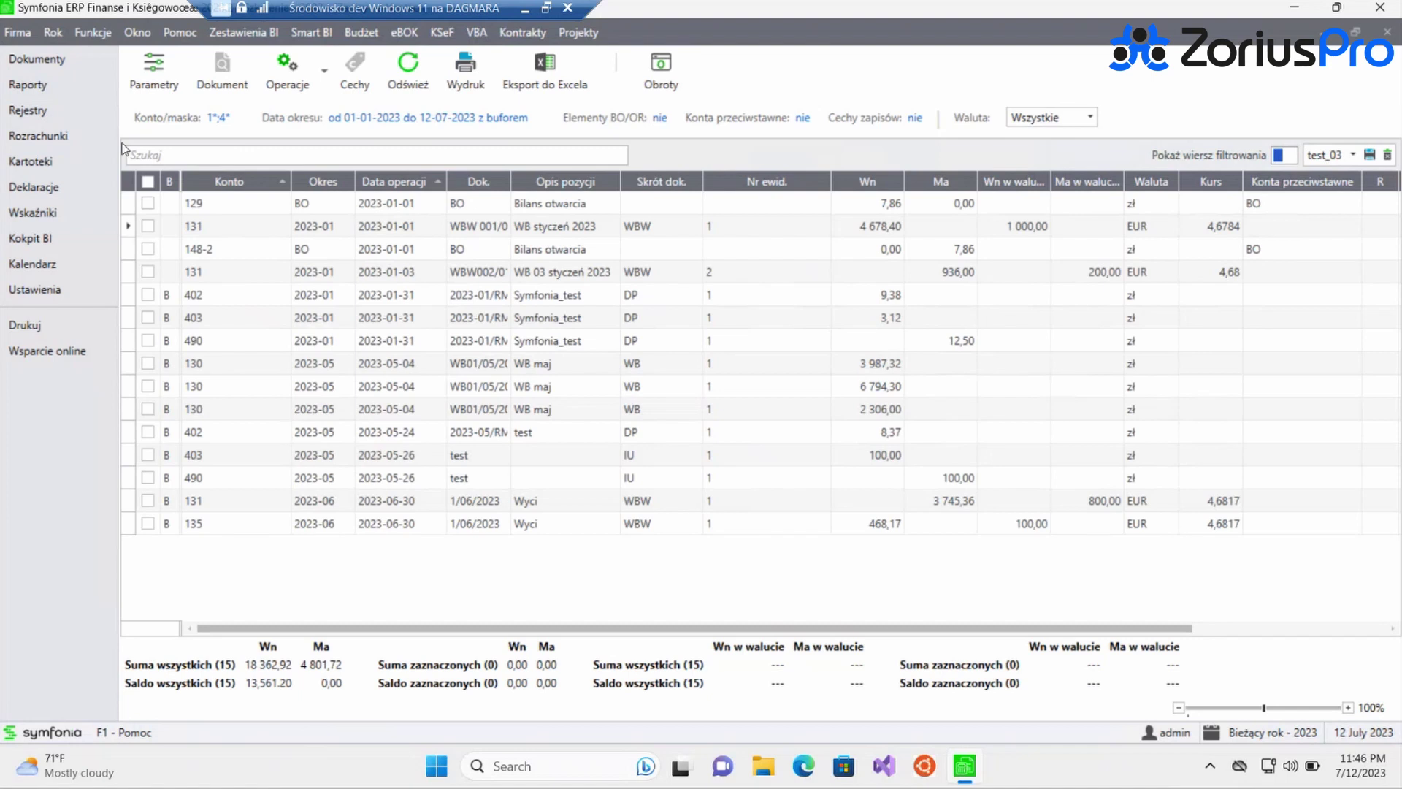
Keep the selection by Datą okresu, enable Pokaż konta przeciwstawne in the report parameters and apply them.
click(154, 65)
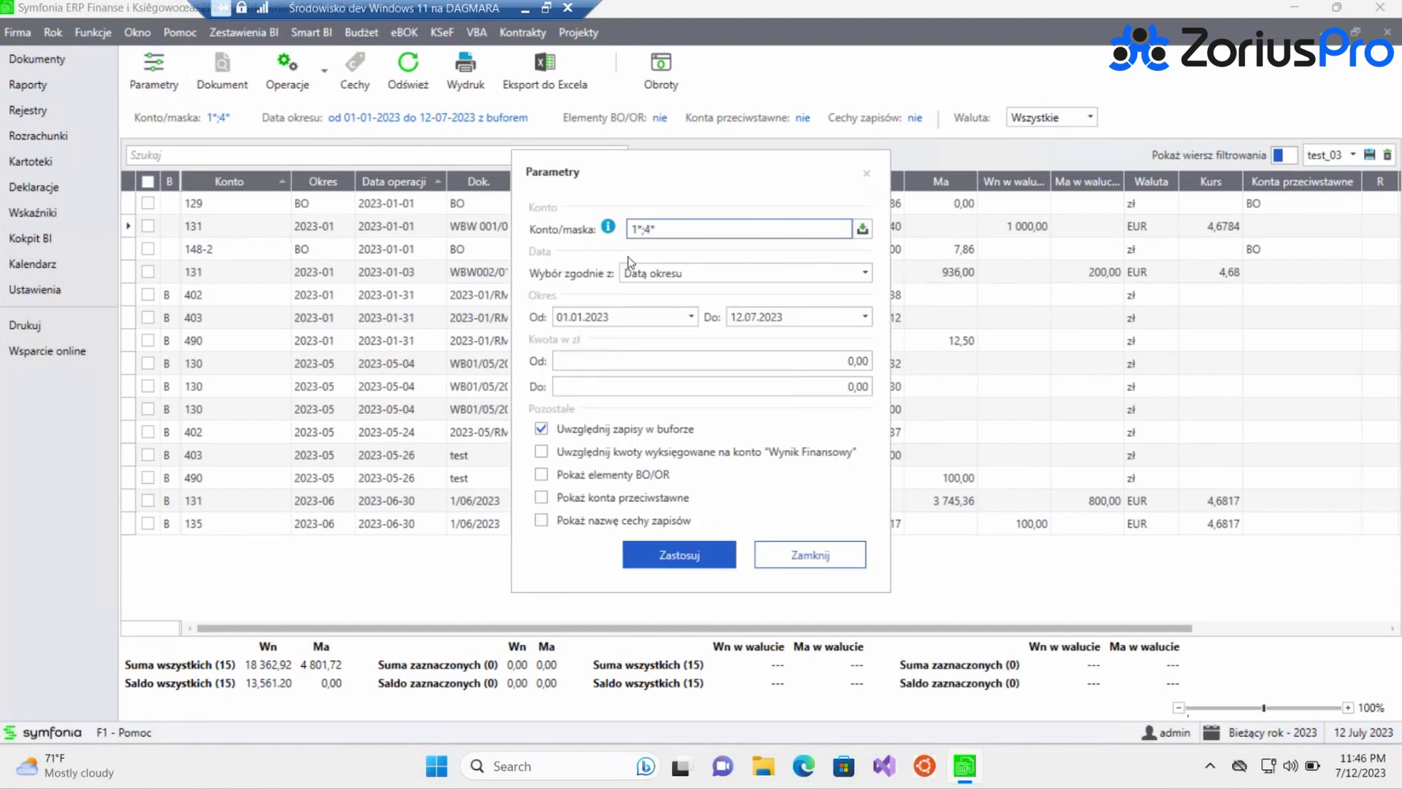
click(646, 276)
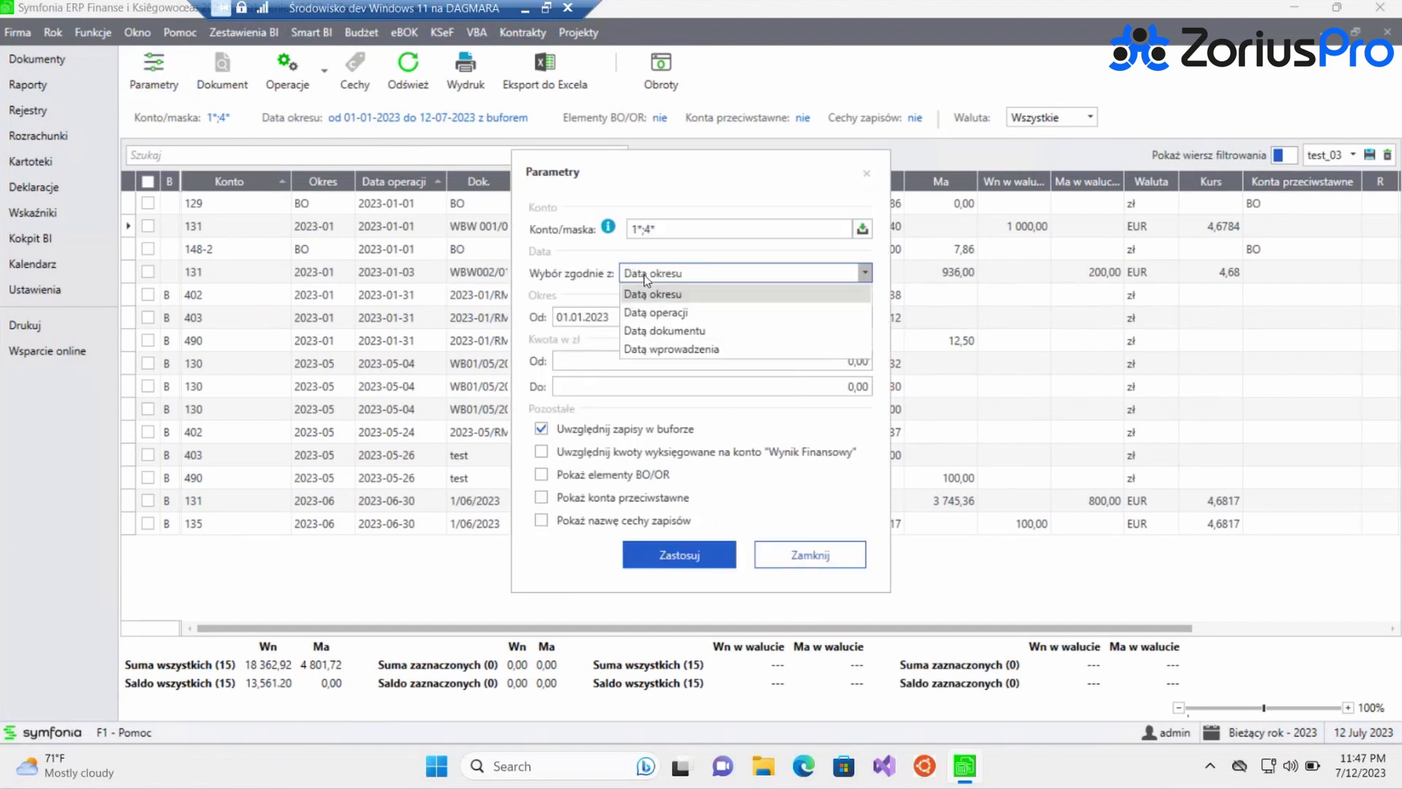
click(646, 280)
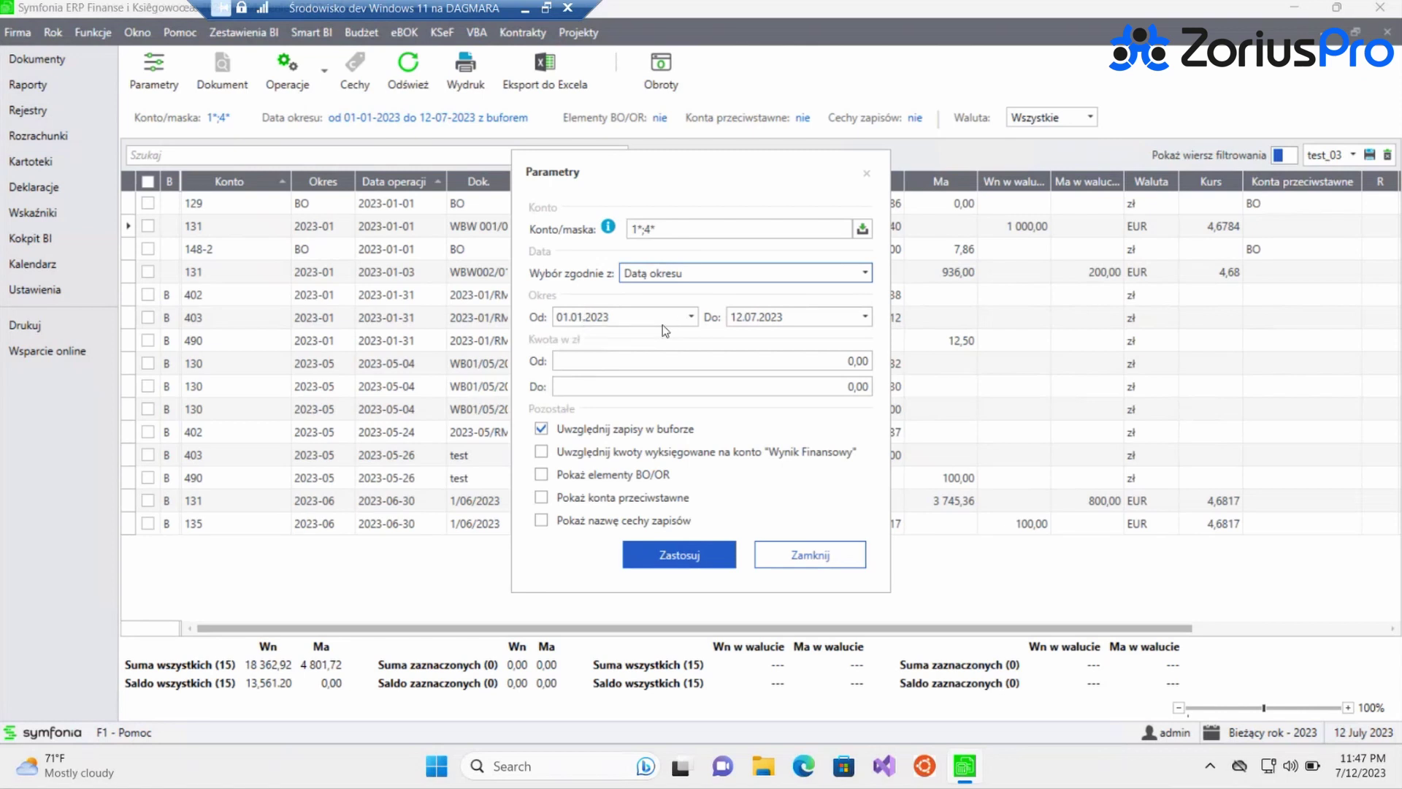
key(Tab)
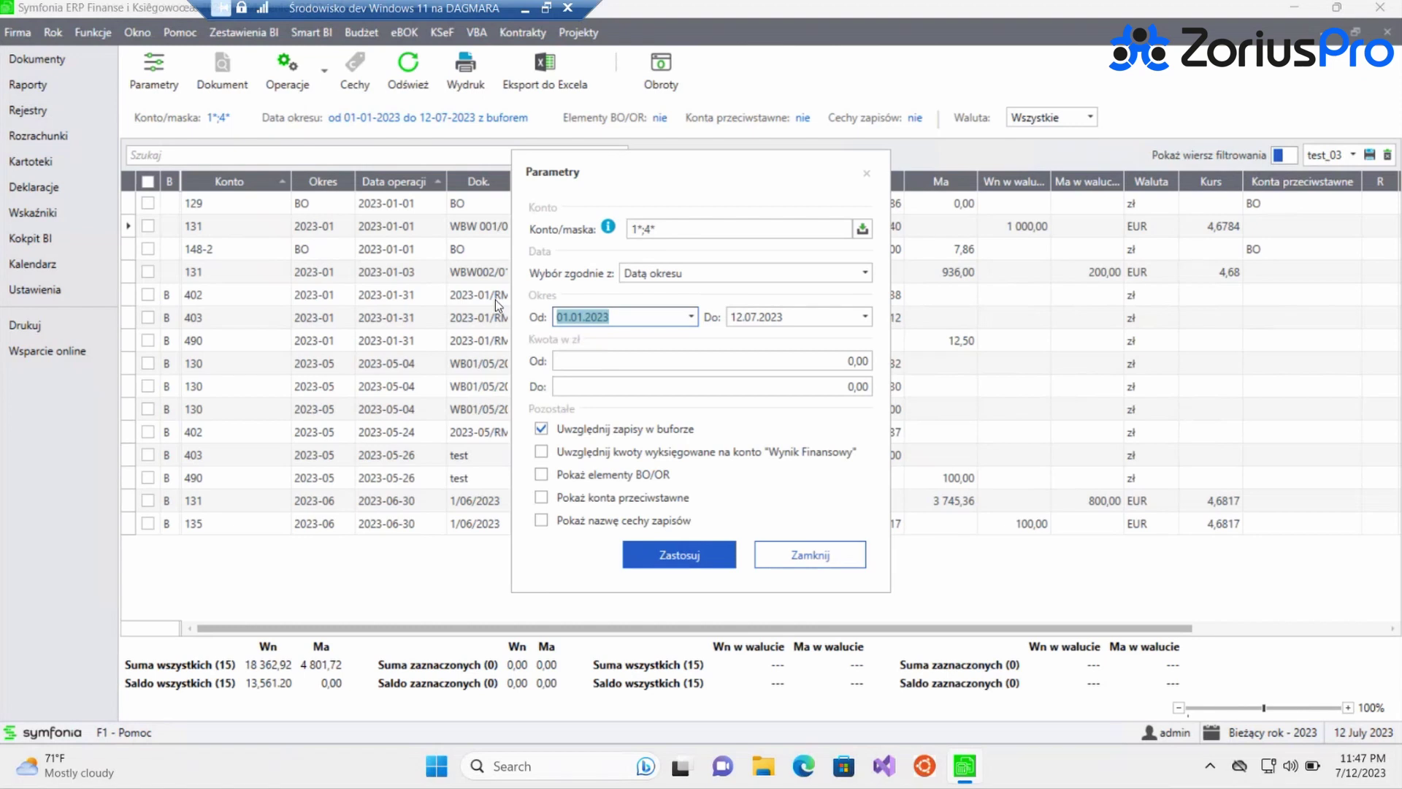
click(567, 360)
click(568, 386)
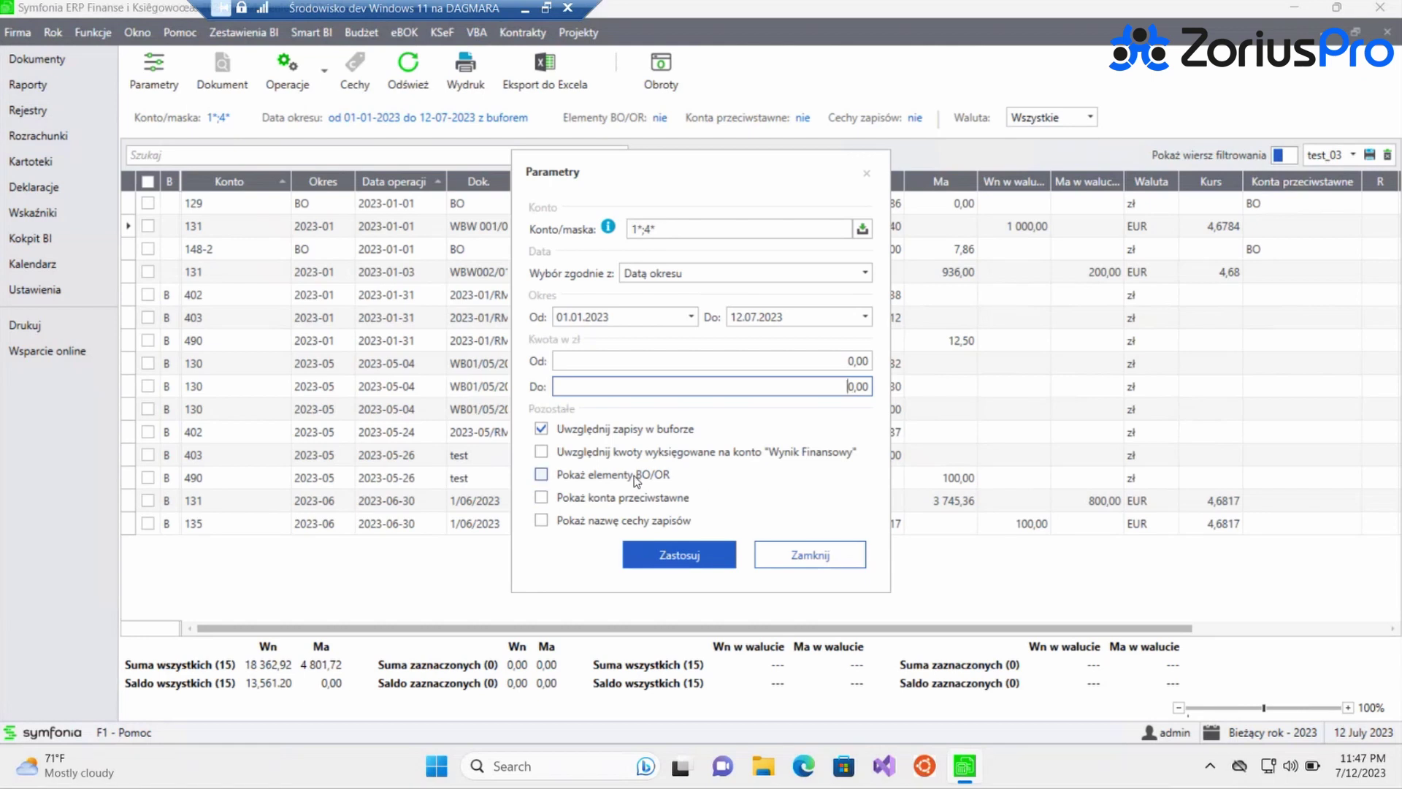
click(541, 499)
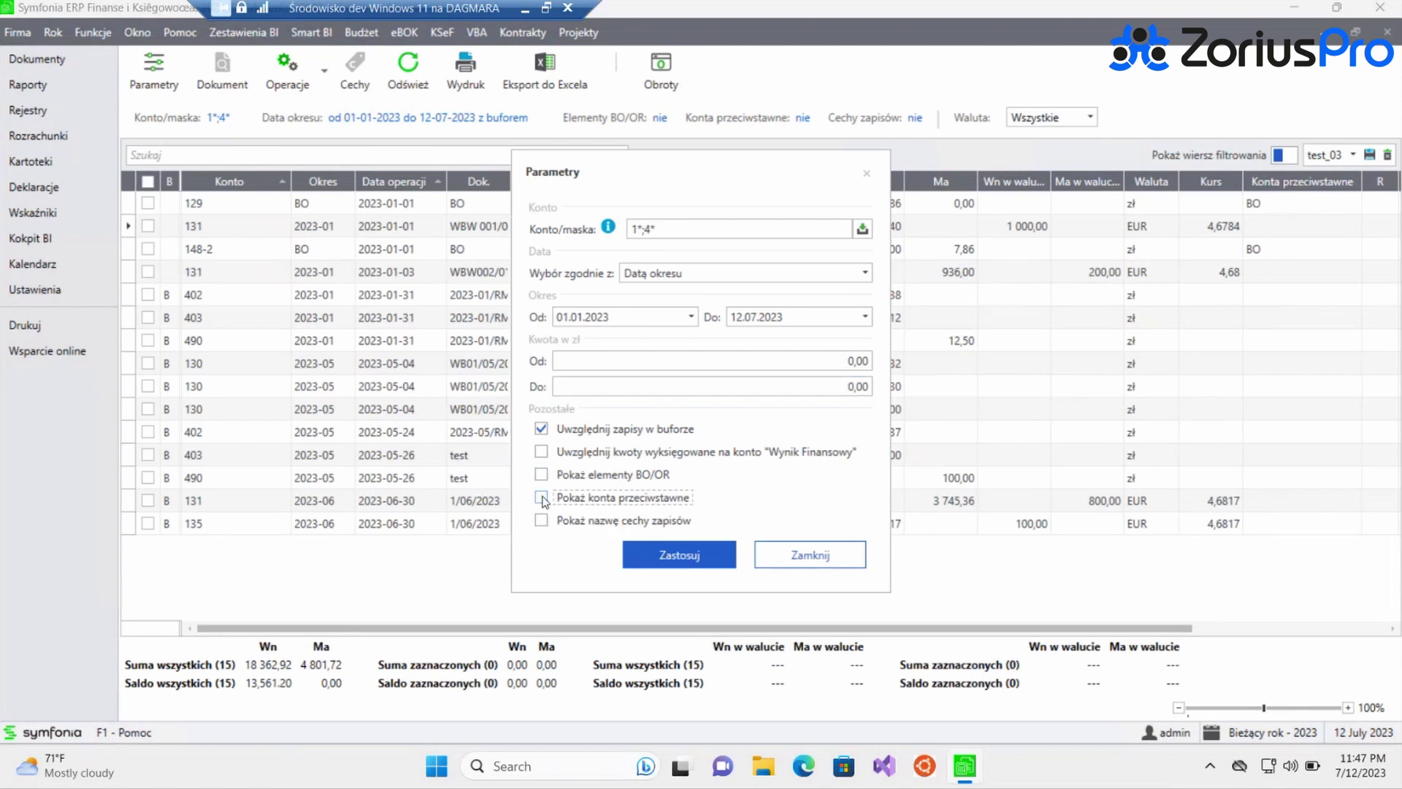
click(681, 555)
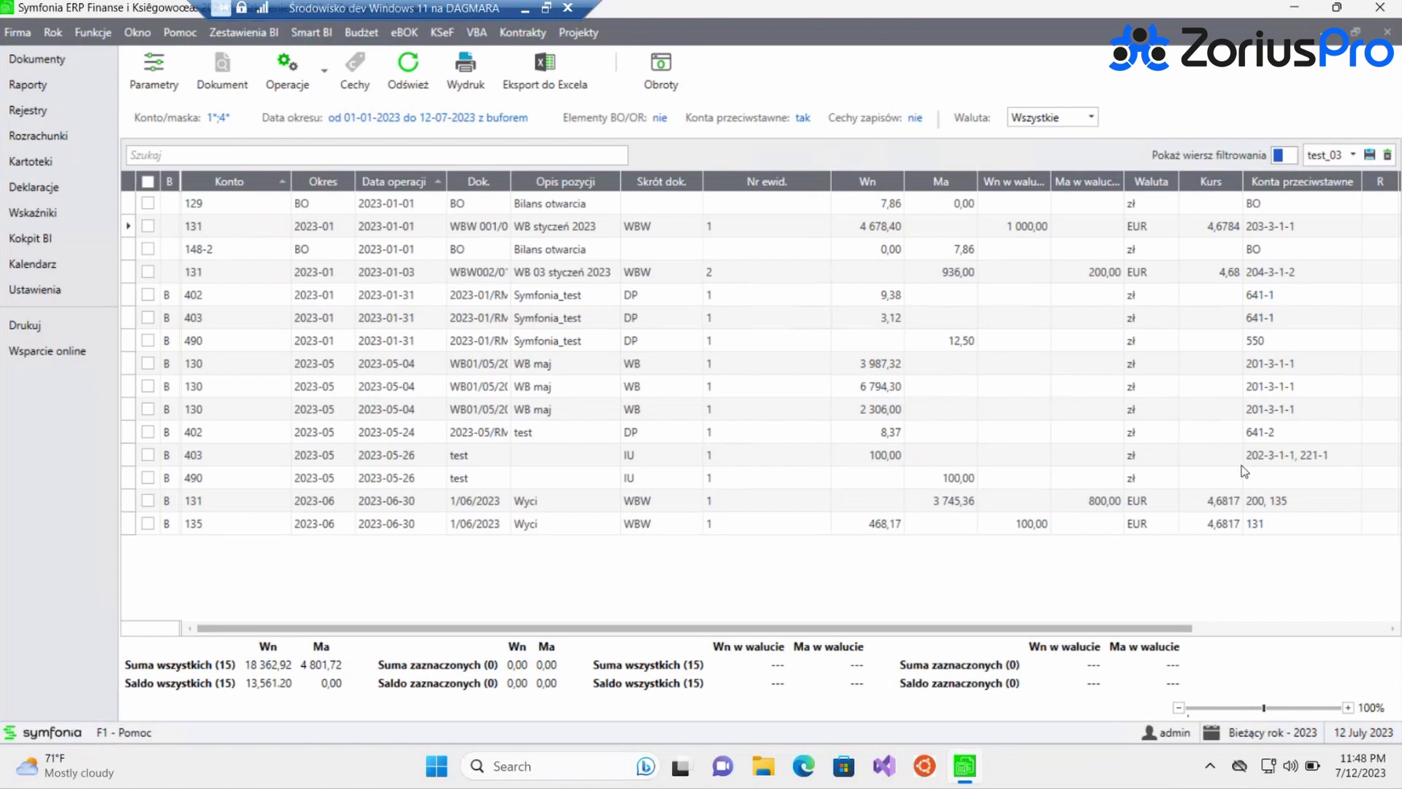
View the source document of the account 402 entry dated 2023-05-24, then close it.
click(970, 460)
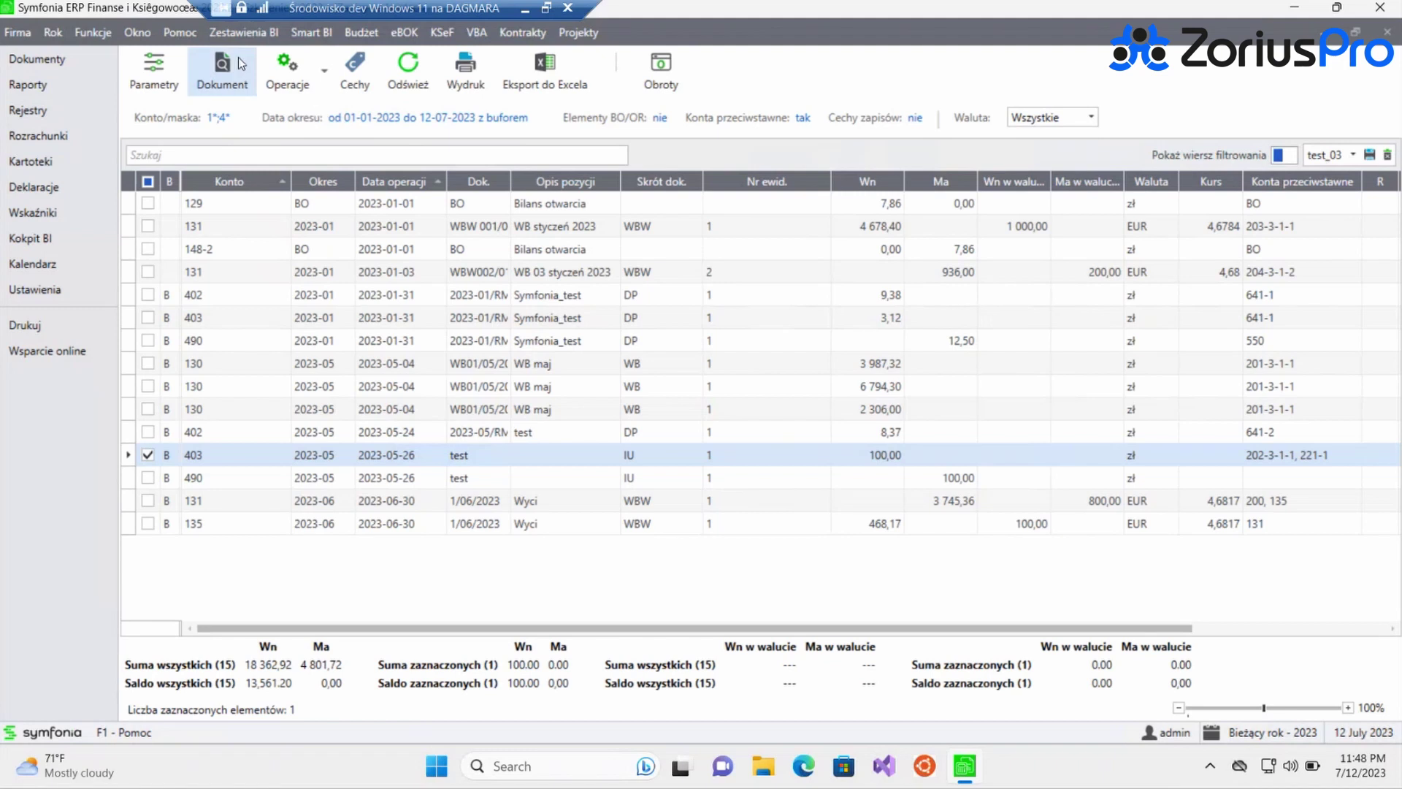
click(213, 432)
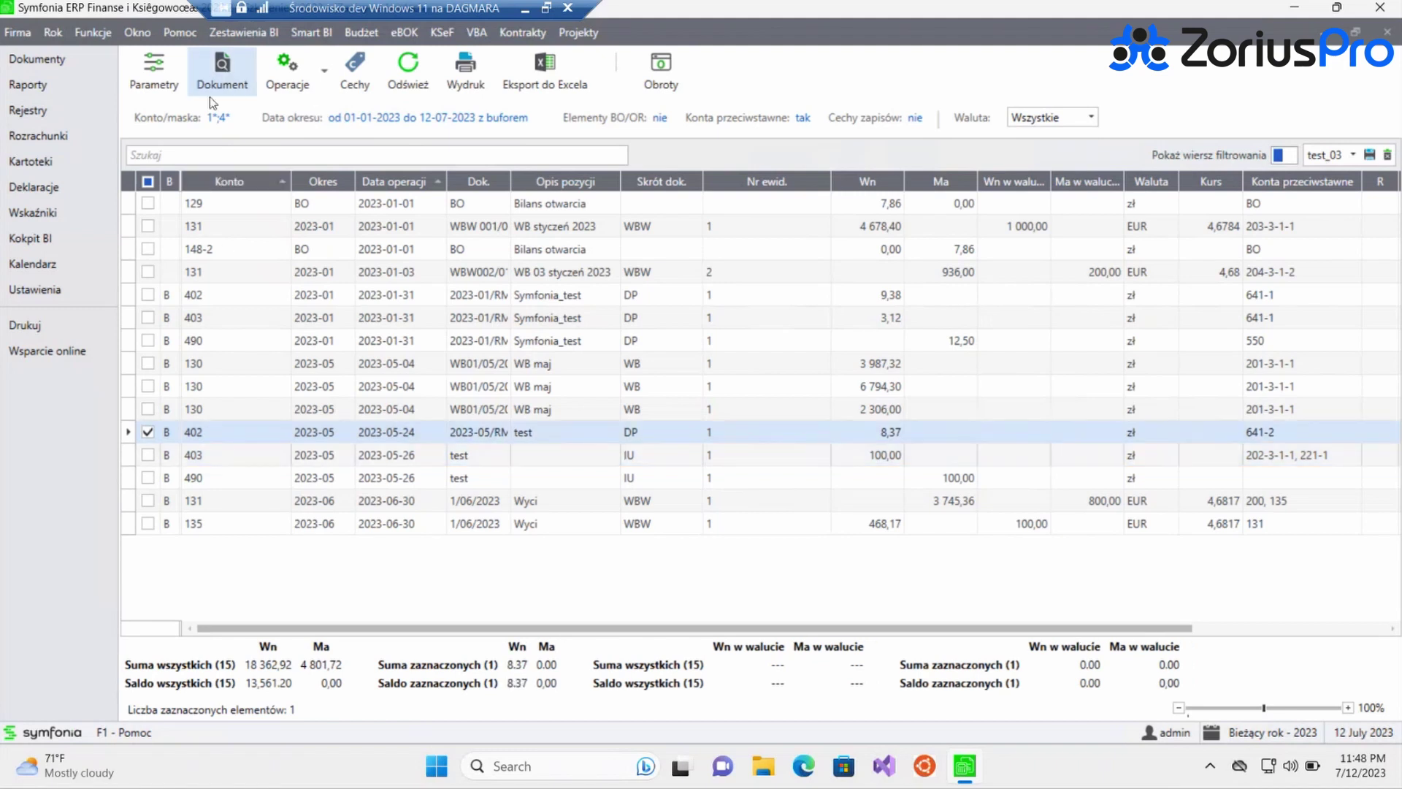
click(225, 77)
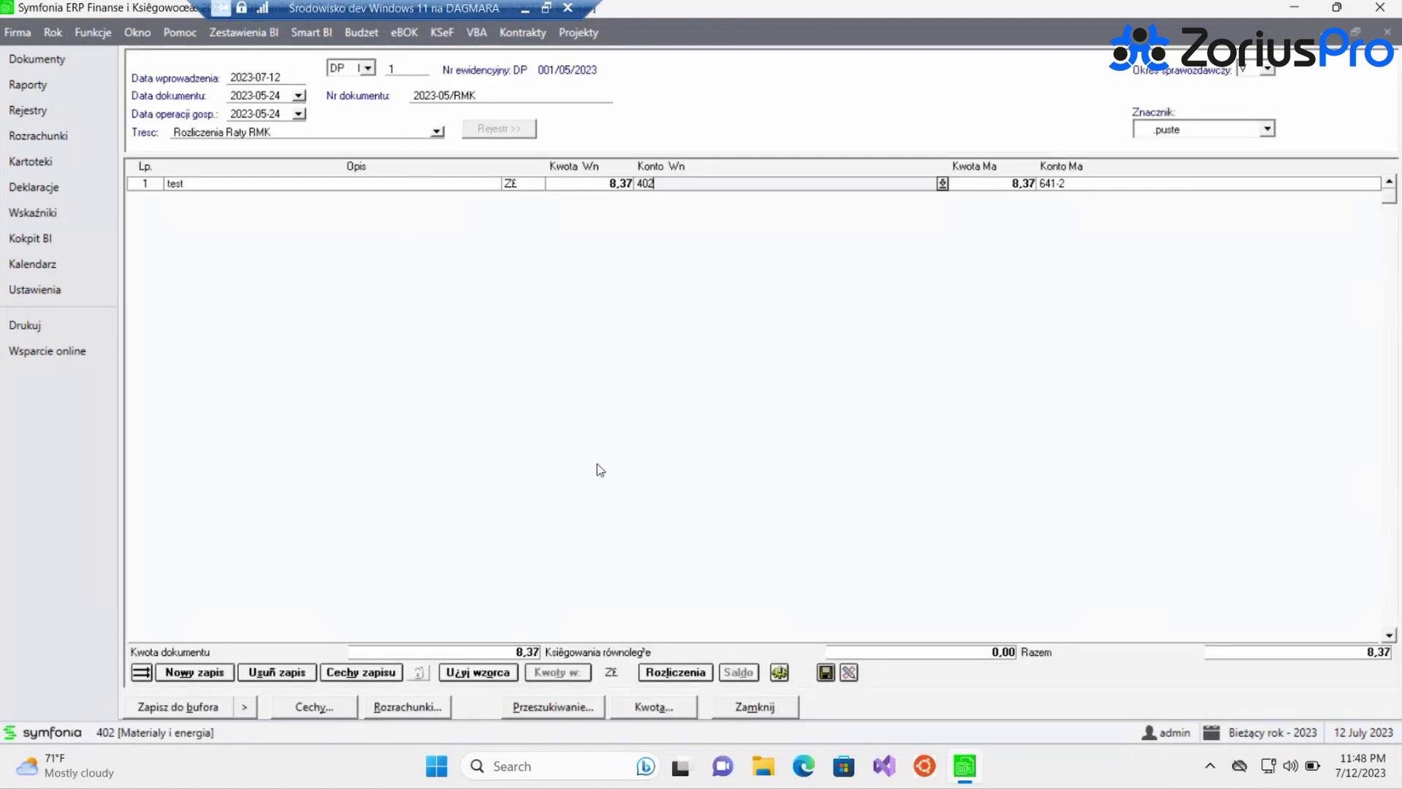
click(750, 708)
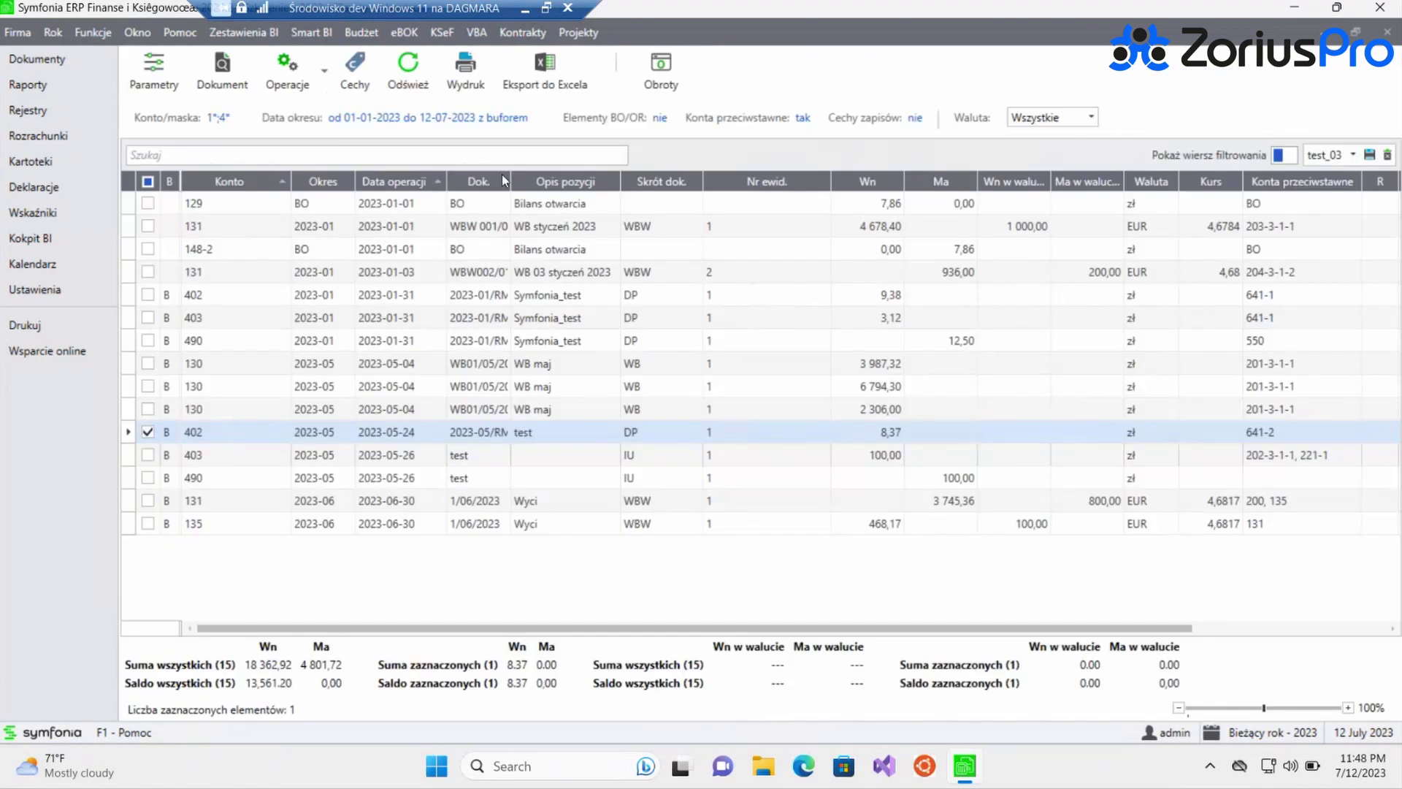
Look at the additional operations and the print options for the entries, then cancel printing.
click(325, 73)
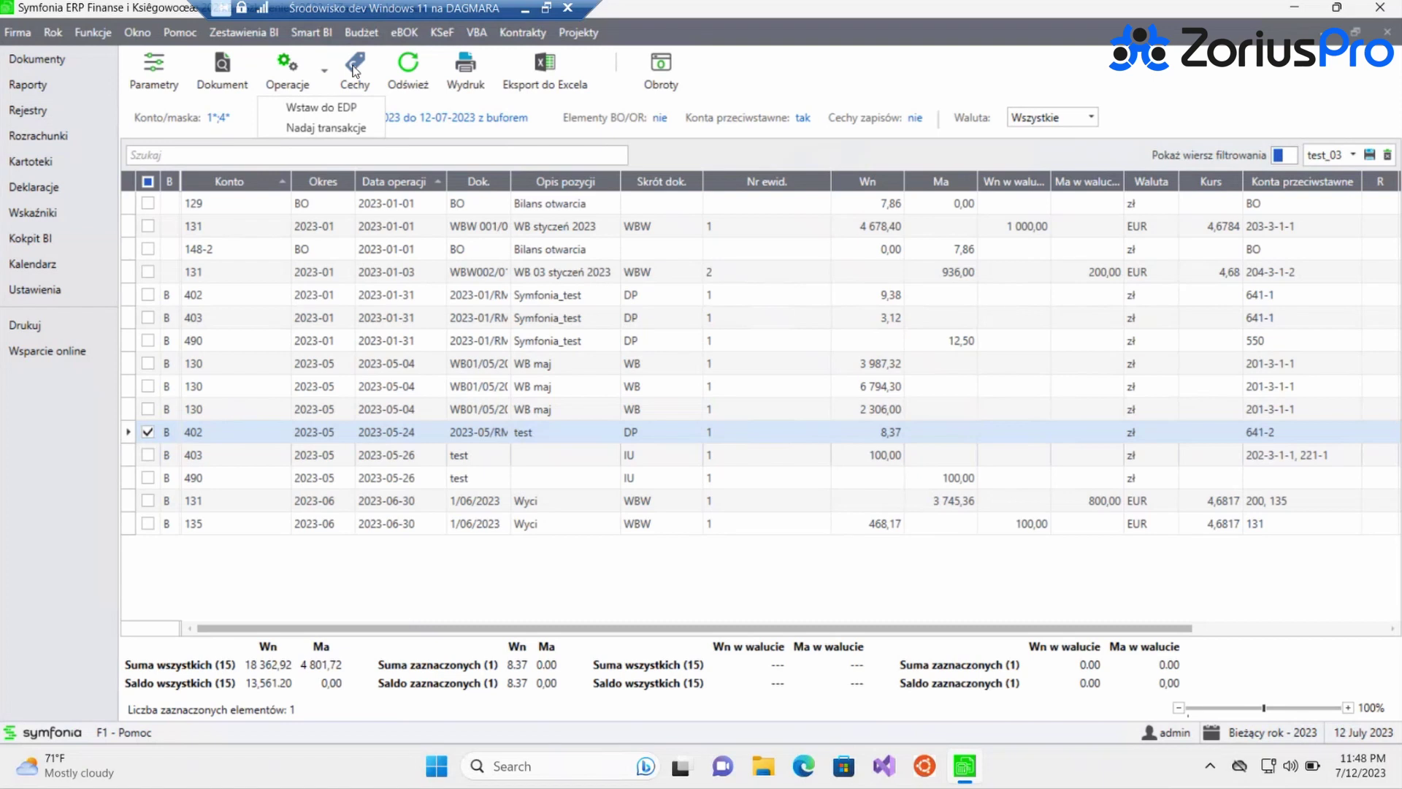
click(466, 67)
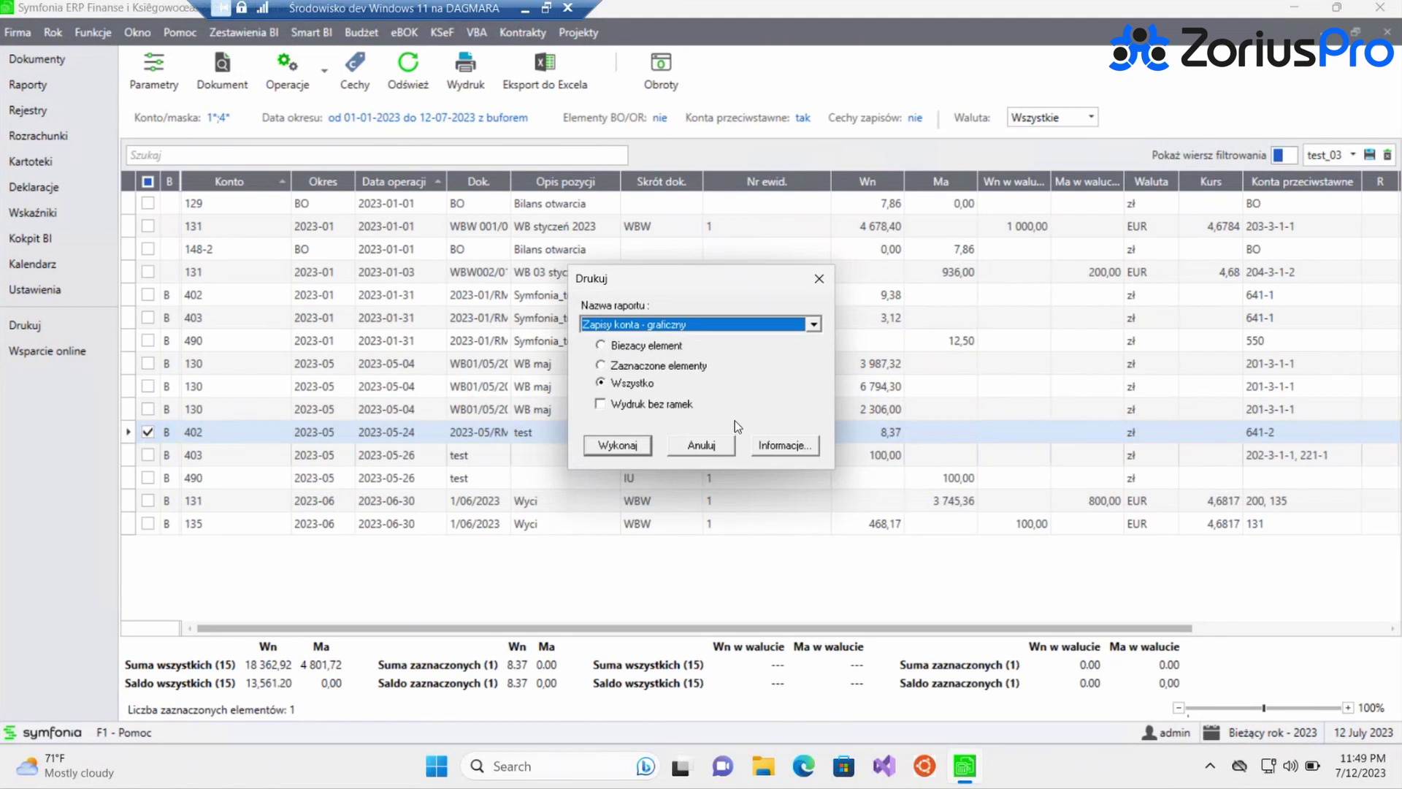
click(718, 445)
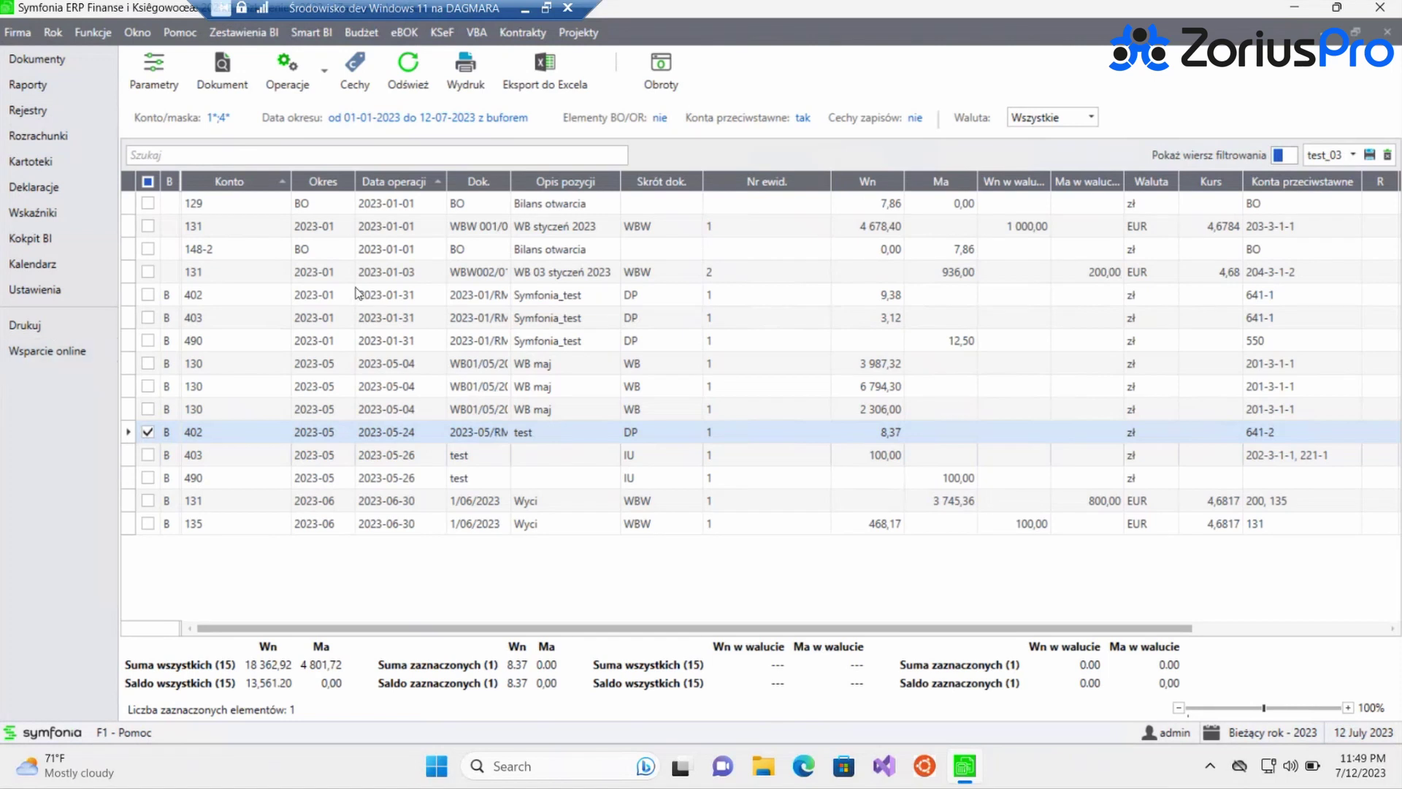
Add the EDP column to the entries table and close the column chooser.
right_click(224, 186)
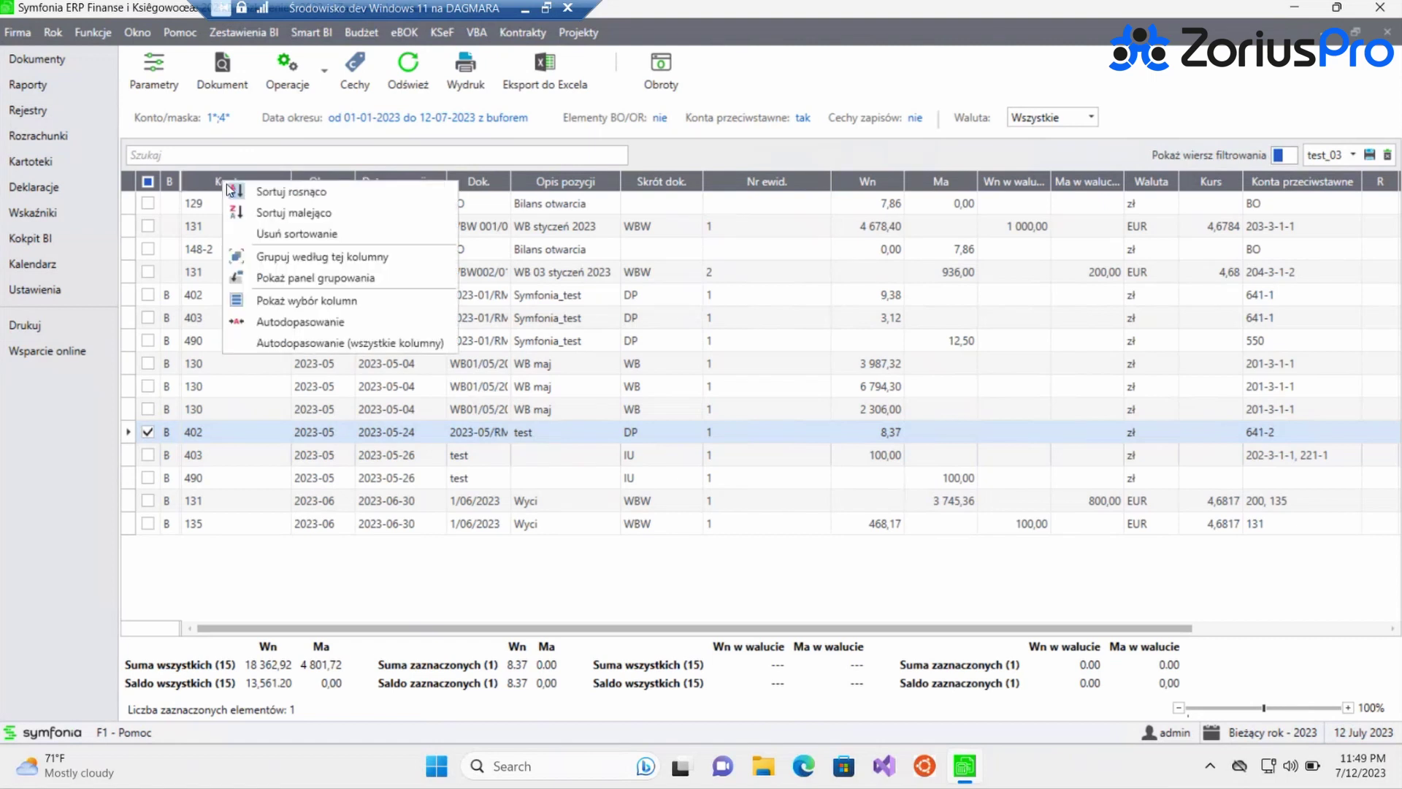
click(296, 307)
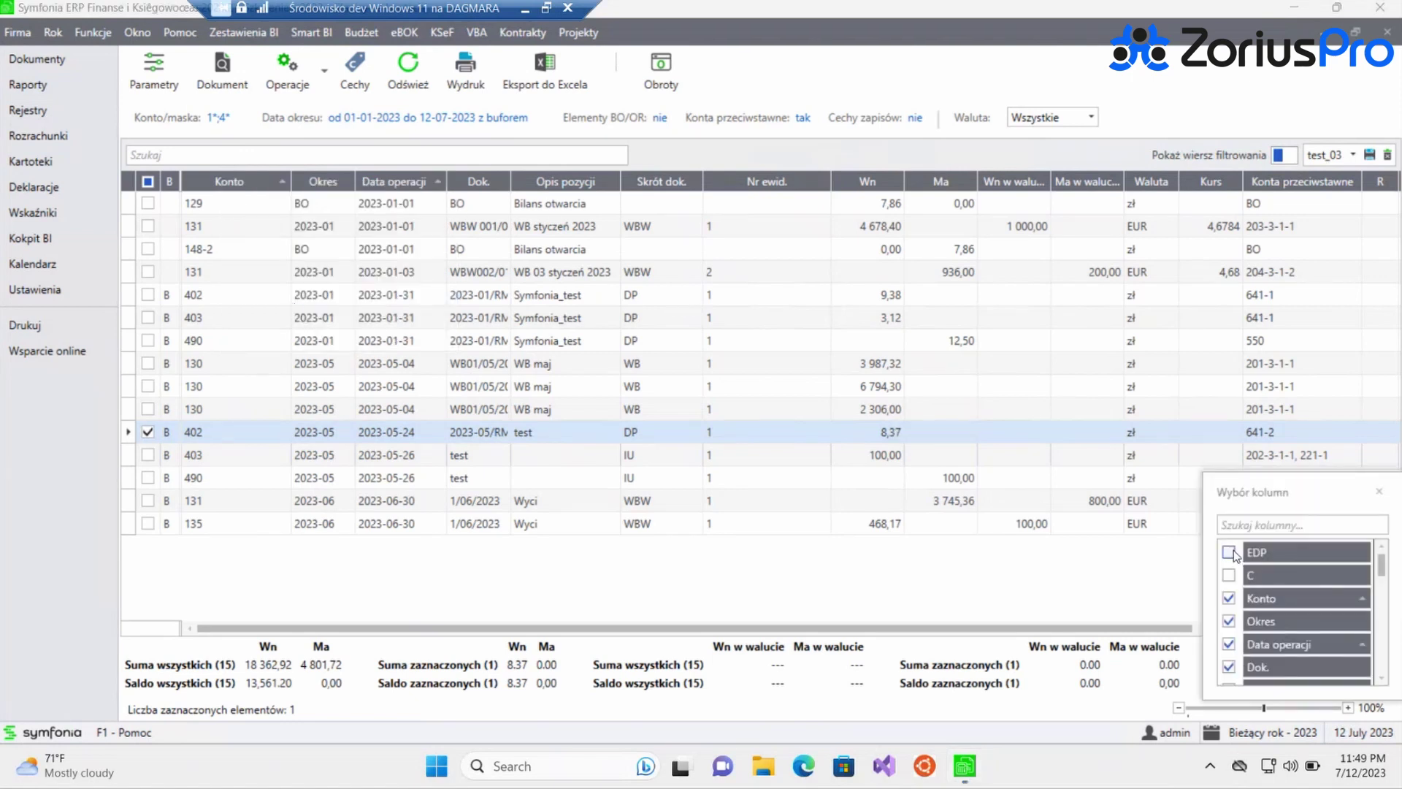
click(1229, 553)
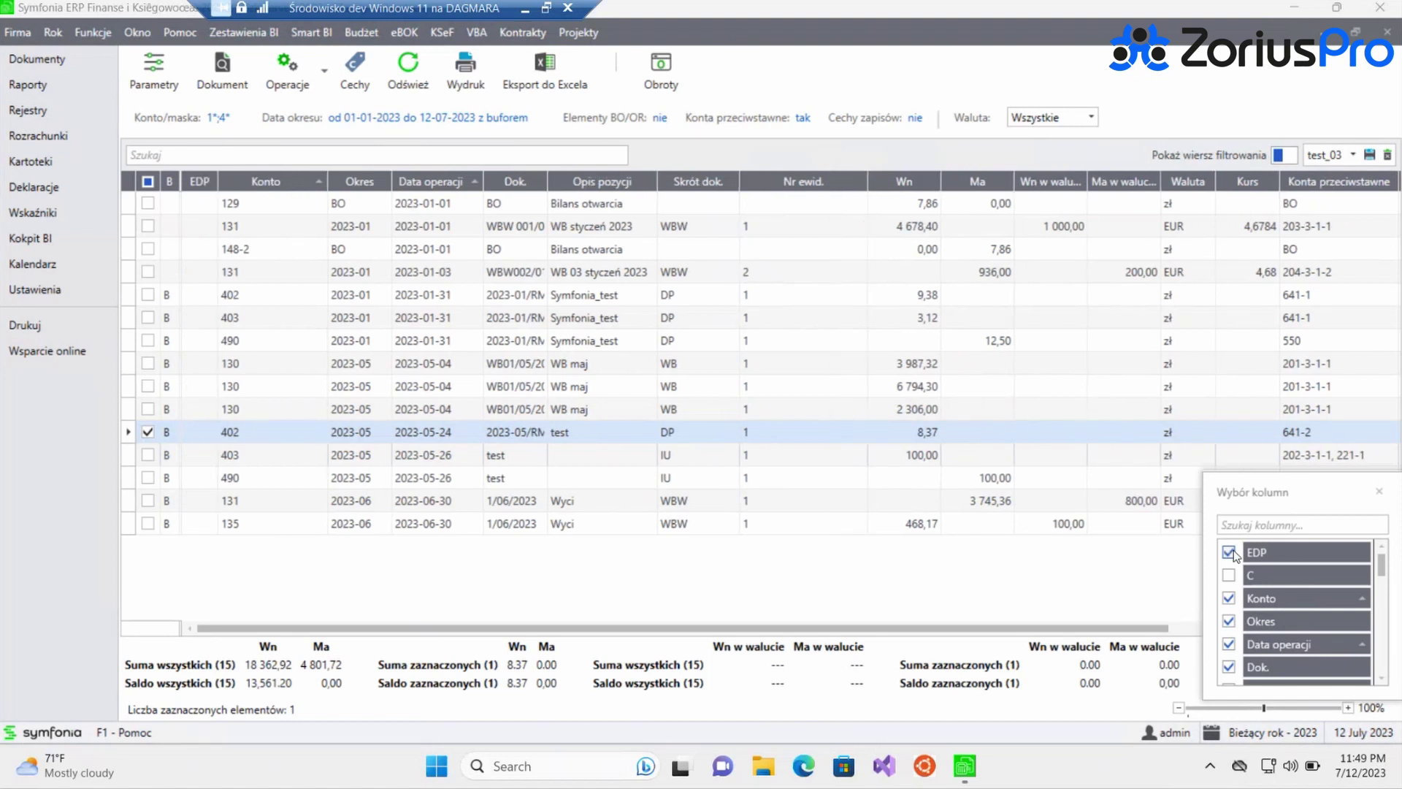
click(1379, 492)
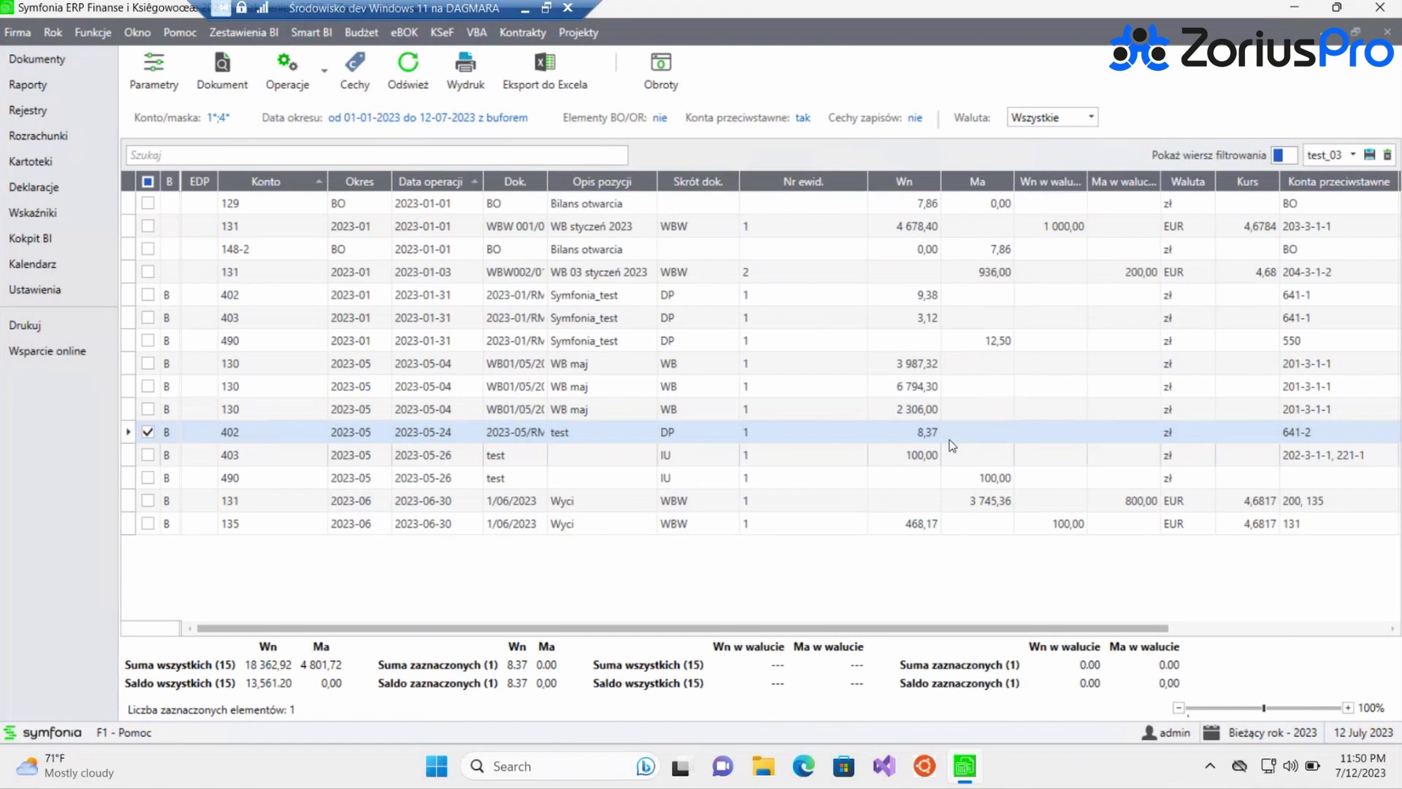
Save the current column layout as test_04 and choose it from the saved layouts.
click(1370, 157)
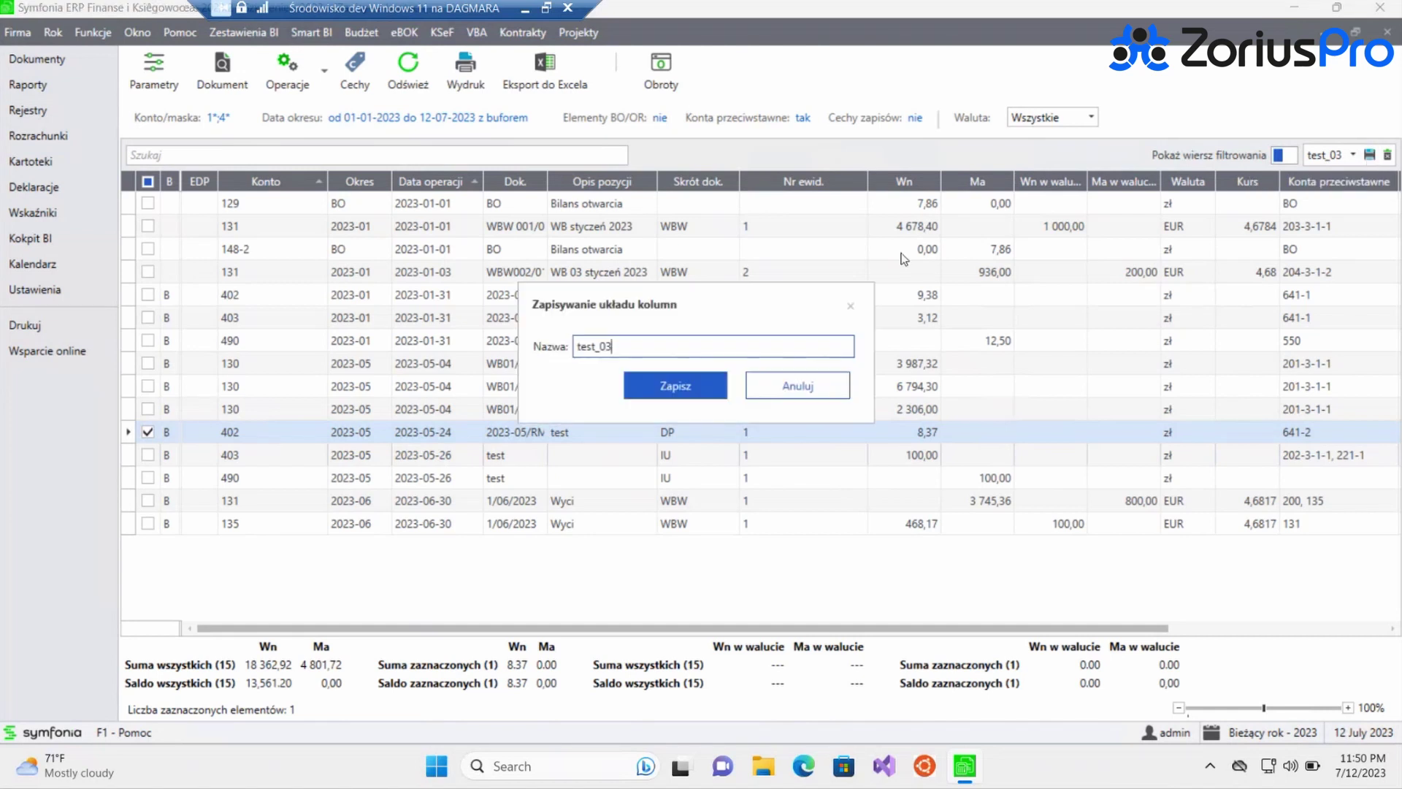
key(BackSpace)
text(4)
click(677, 387)
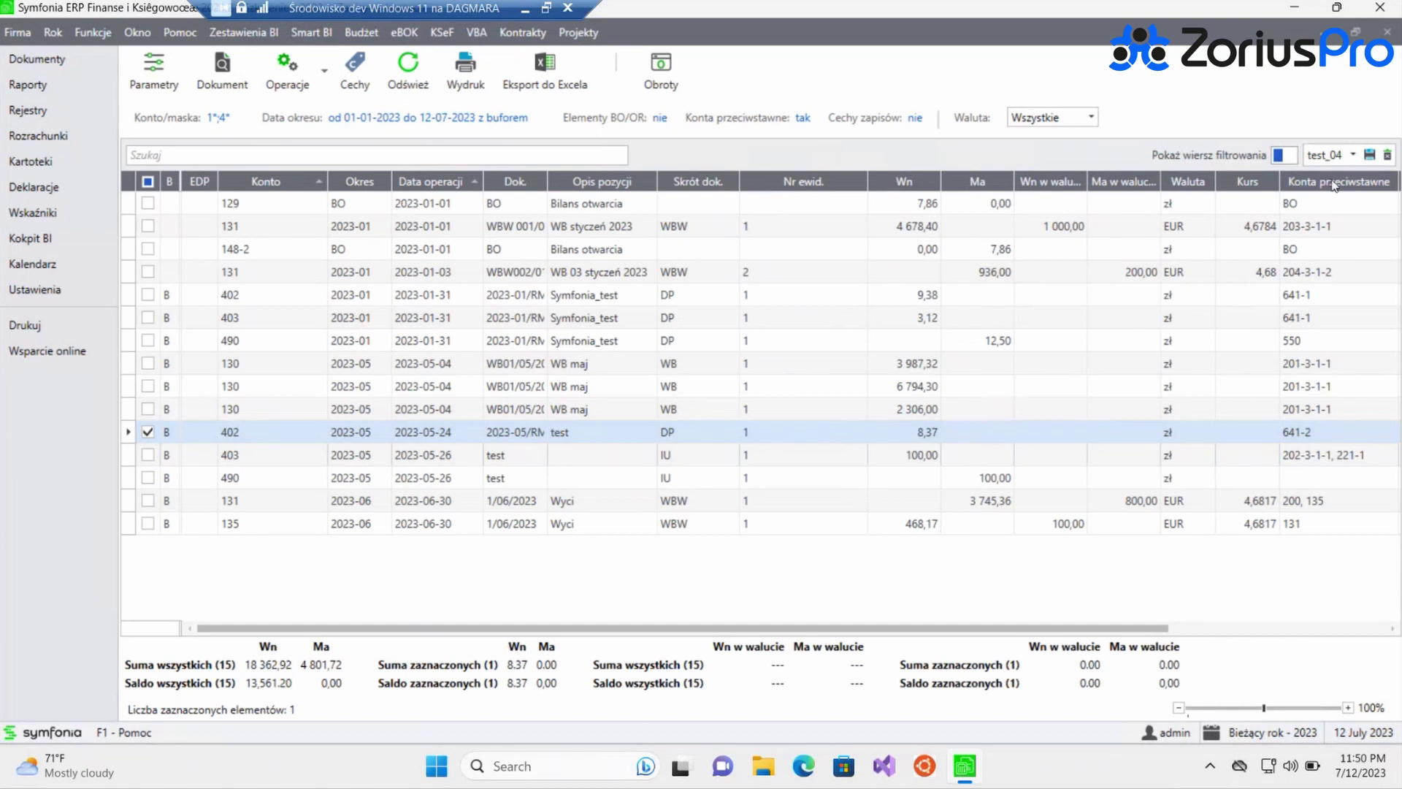
click(1354, 156)
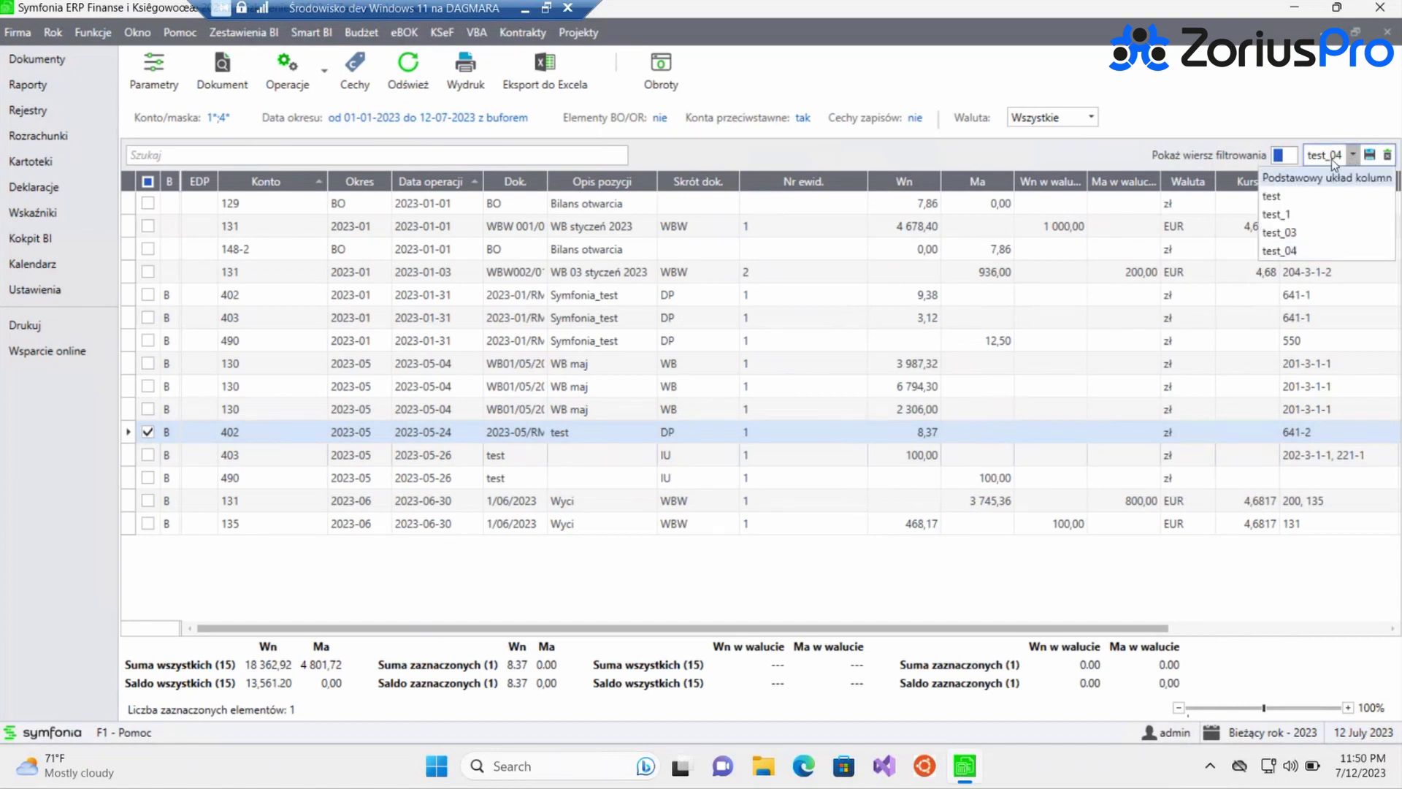
click(1294, 256)
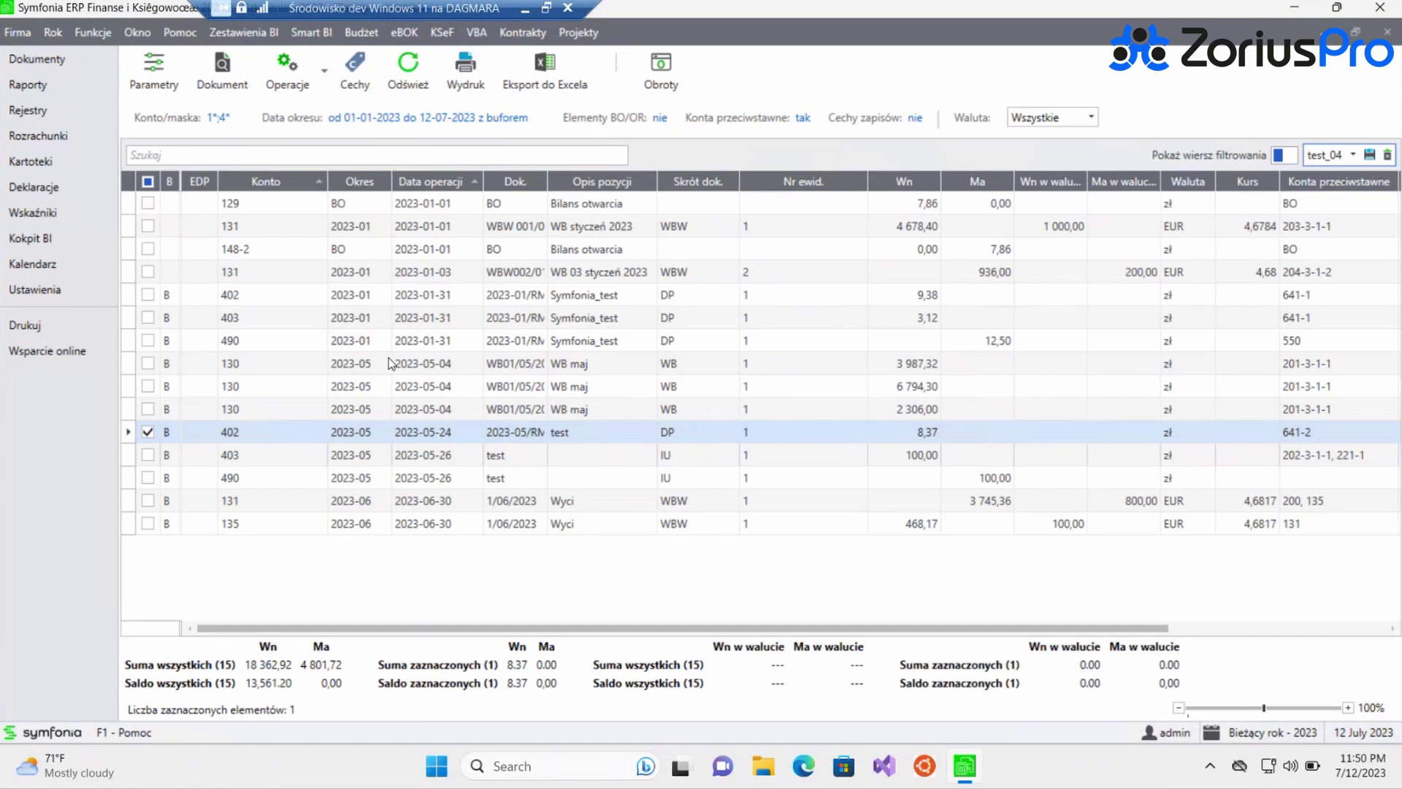
Select the four consecutive entries from WB styczeń 2023 on account 131 through the 2023-01-31 entry on account 402.
click(921, 228)
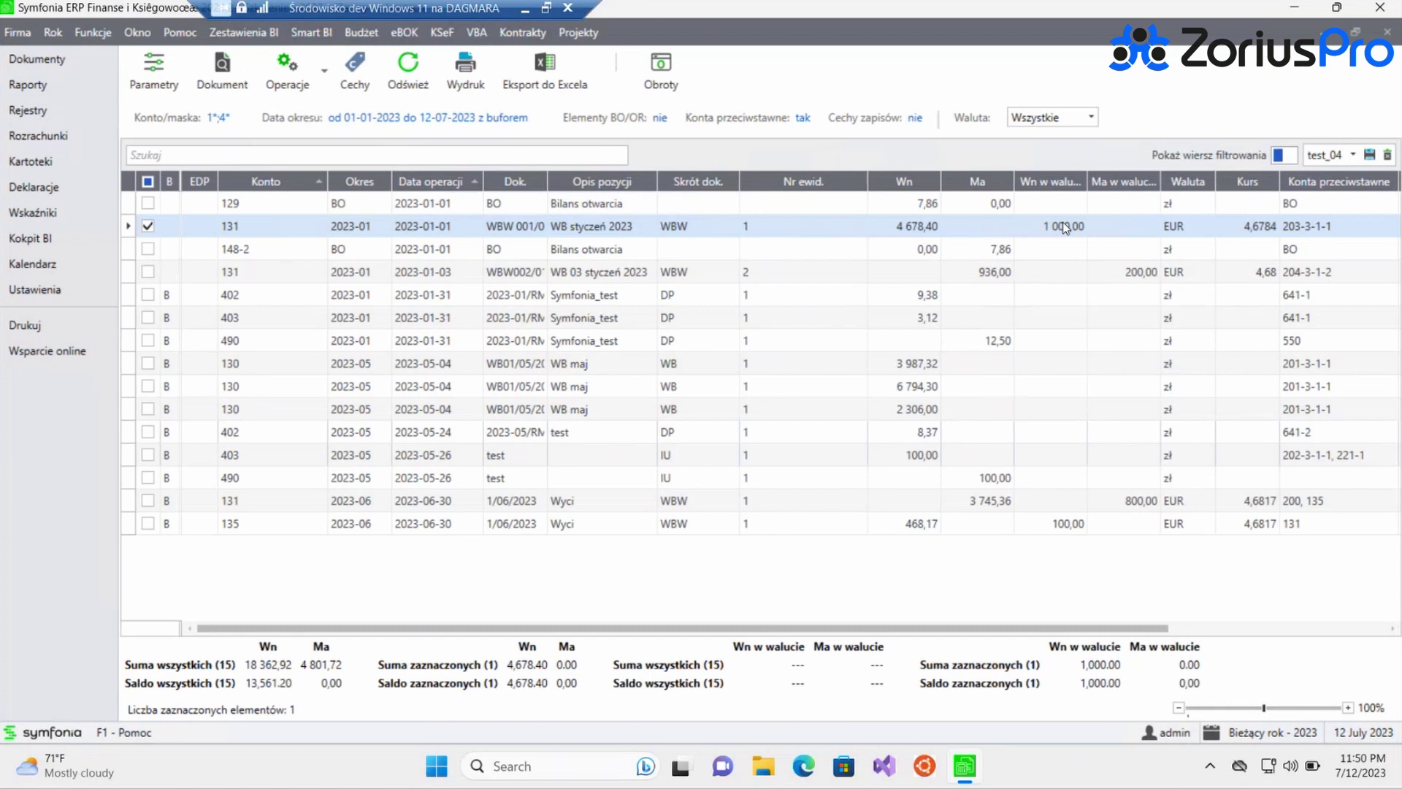
click(149, 249)
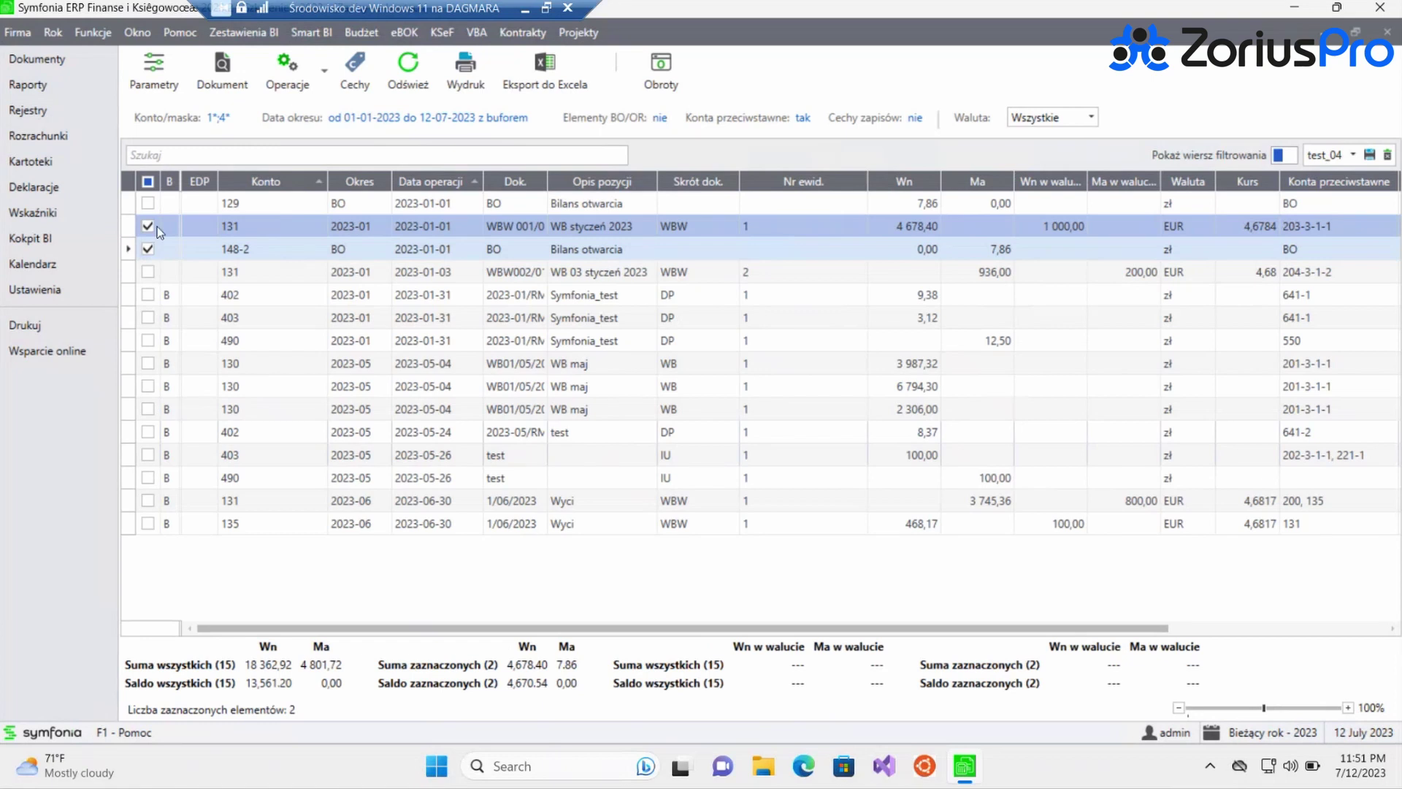
click(149, 272)
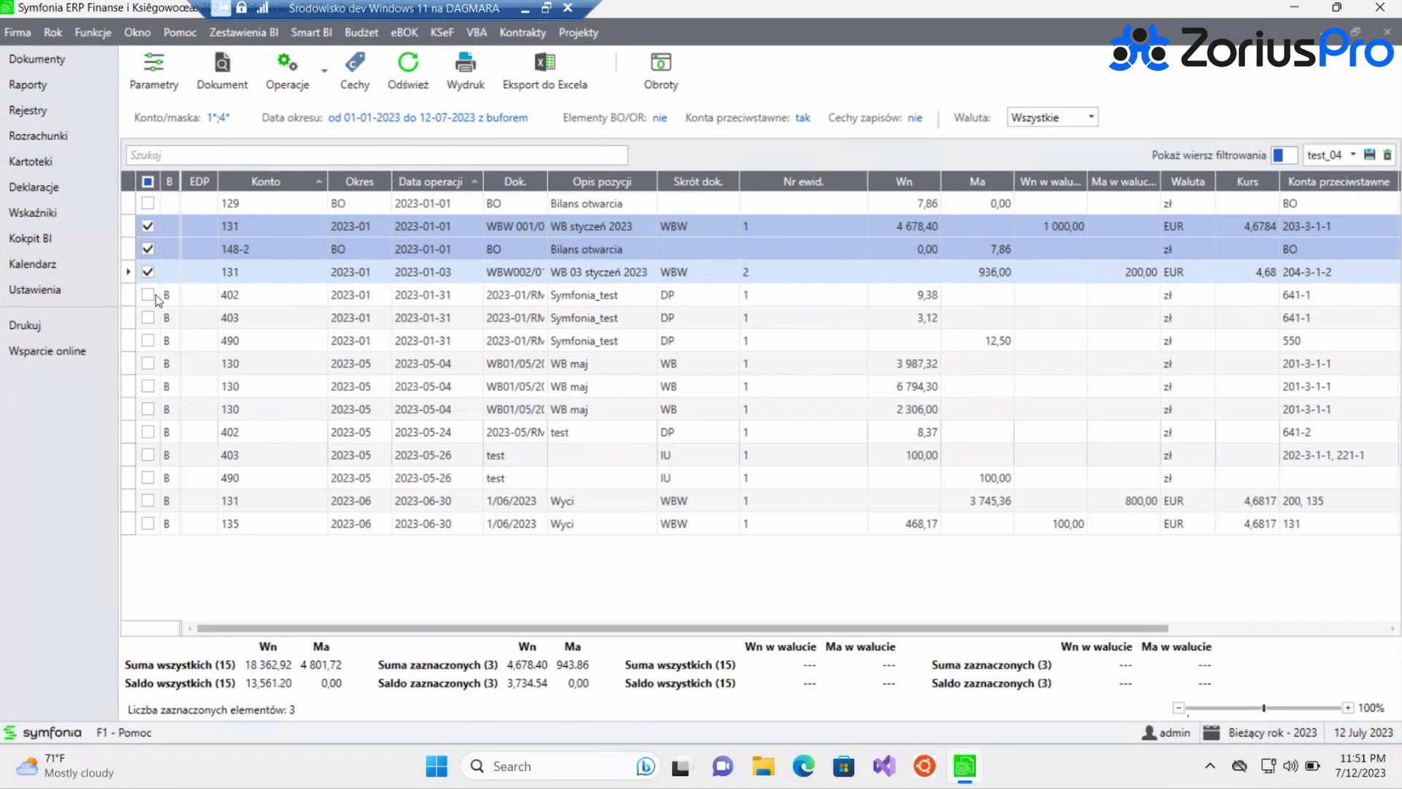
click(148, 295)
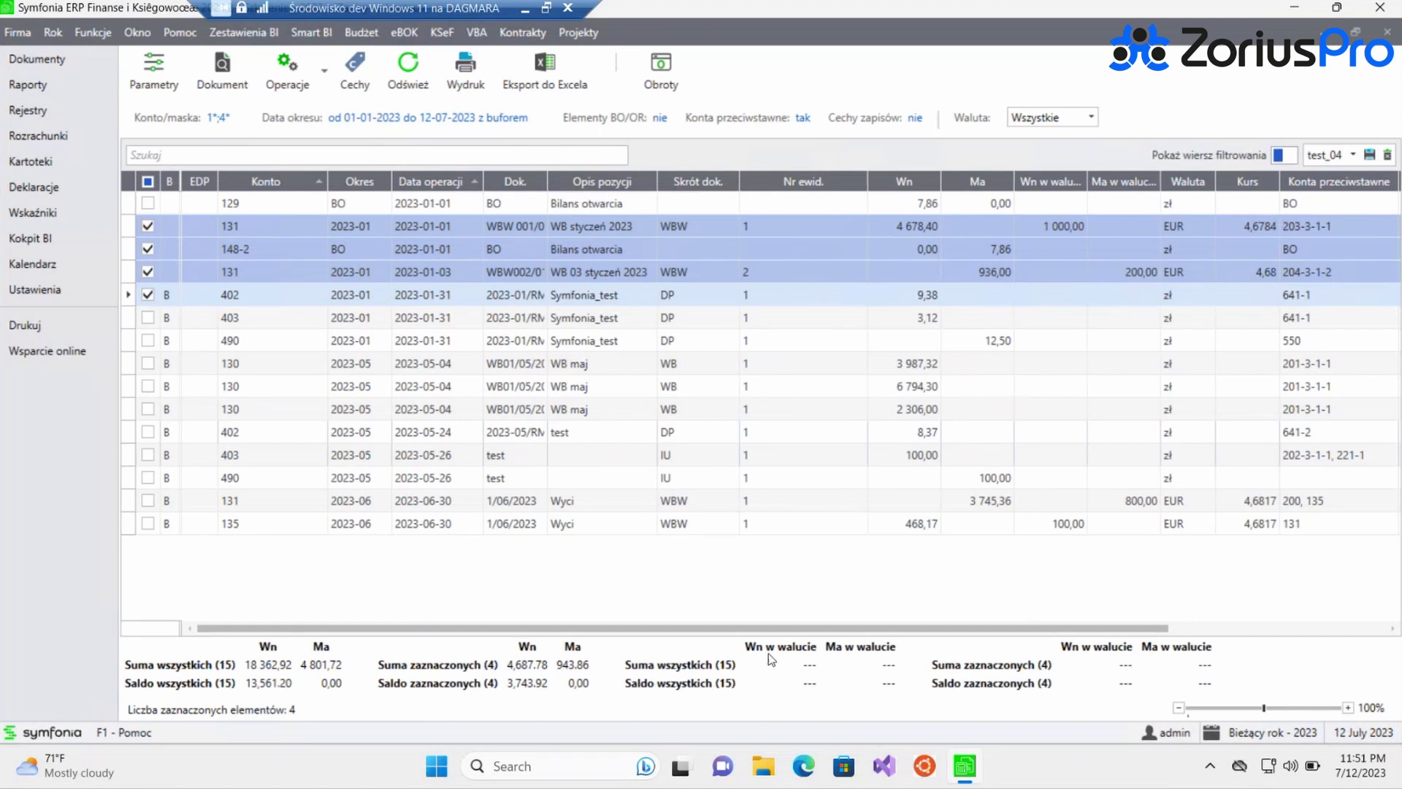
Filter the entries to the EUR currency and select the 2023-01-03 and 2023-06-30 entries on account 131.
click(1091, 118)
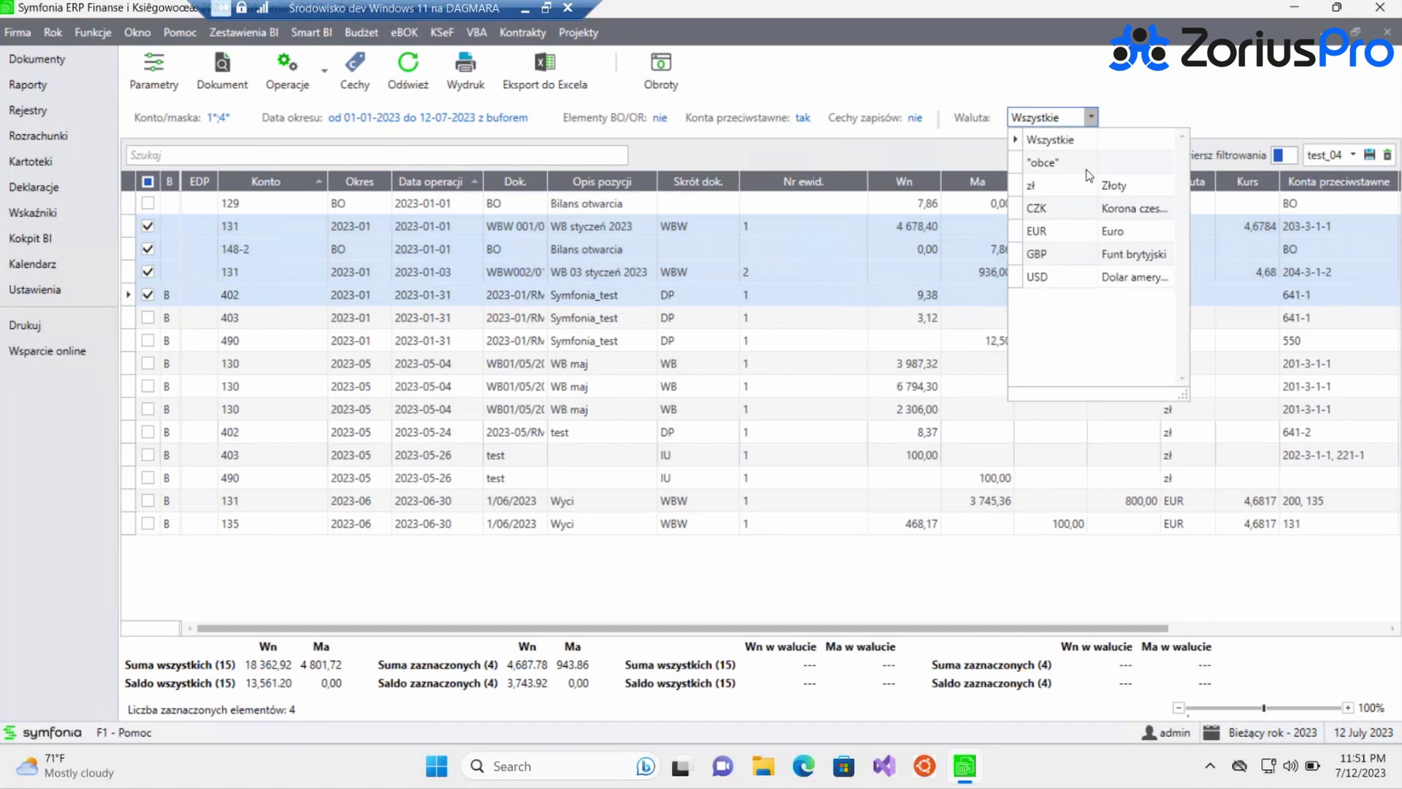
click(1058, 231)
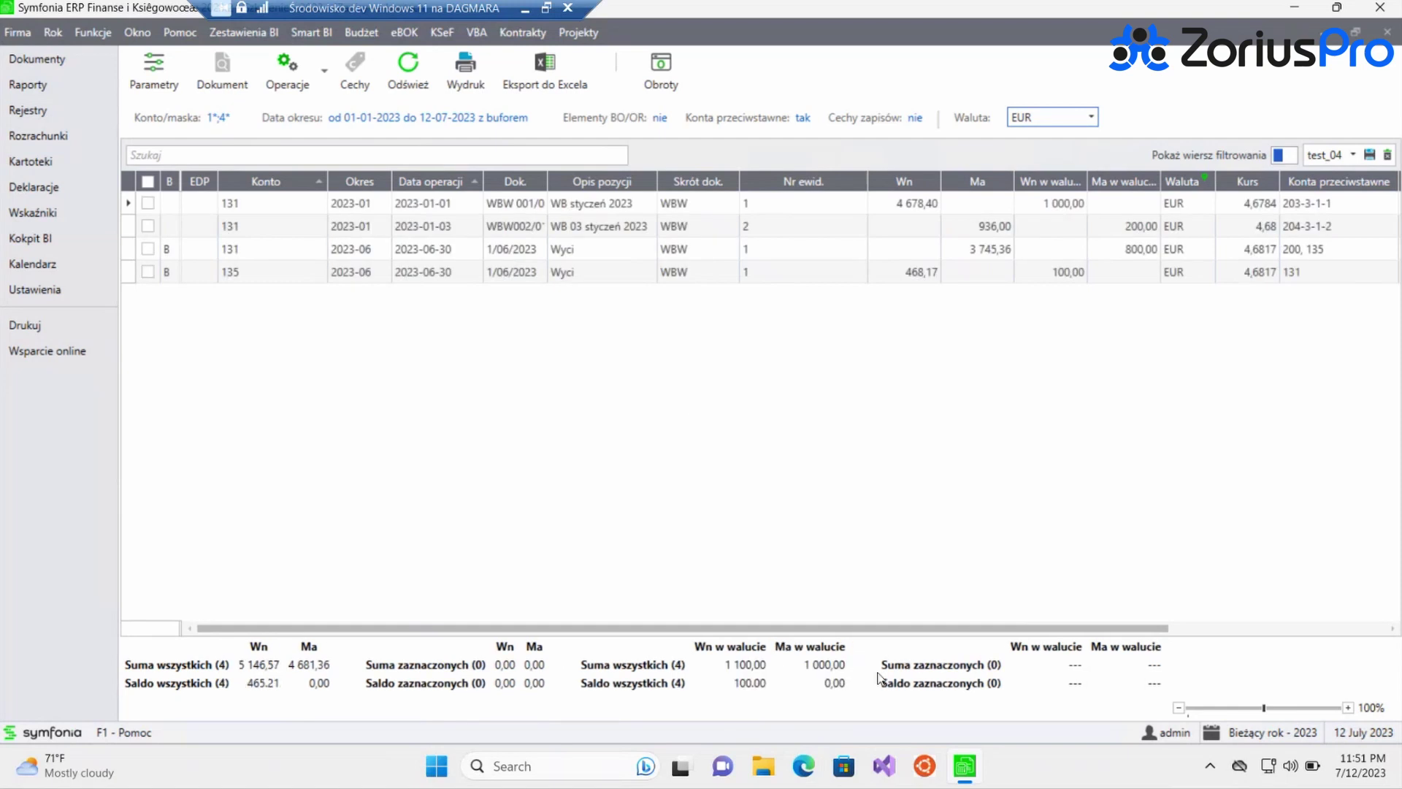
click(148, 226)
click(149, 249)
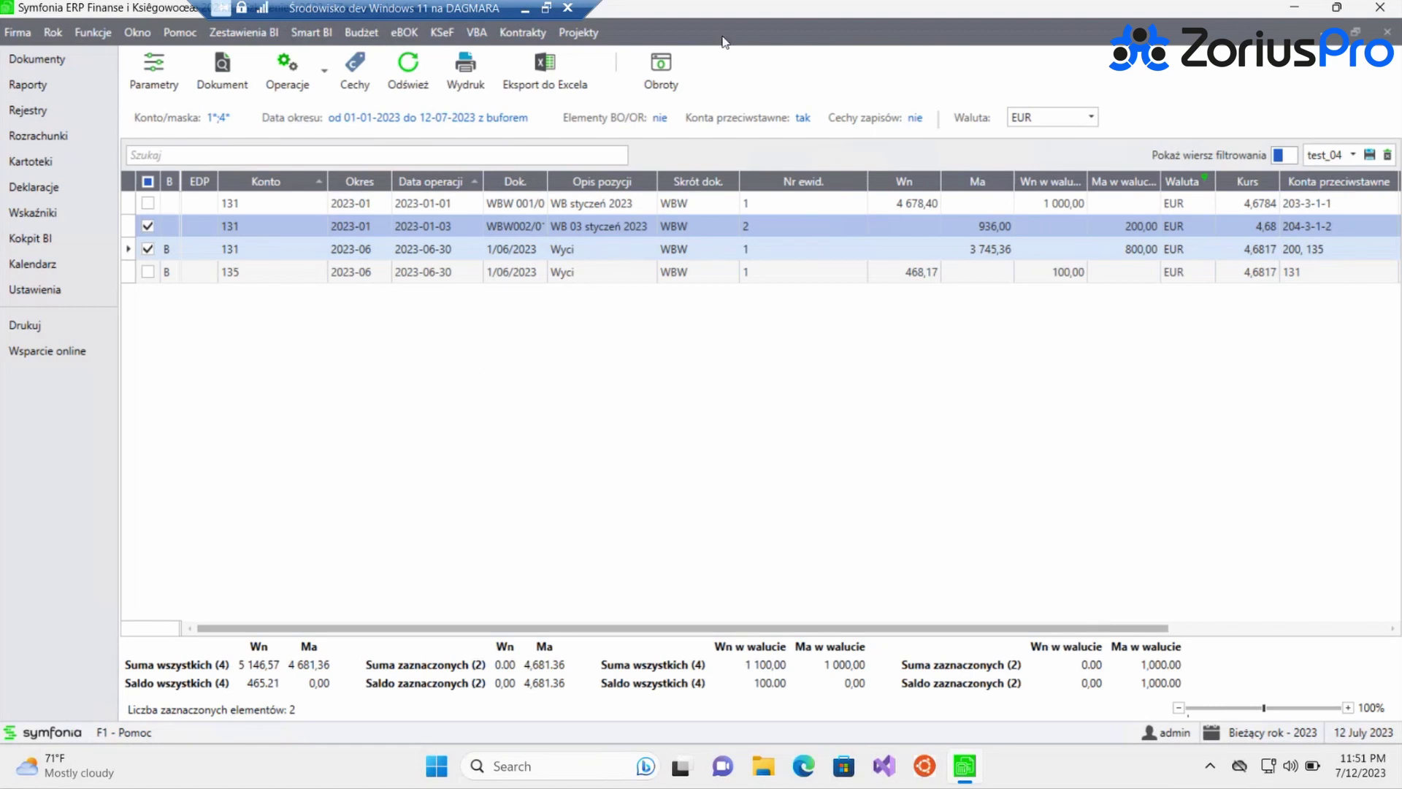
Open the Obroty report for the filtered accounts and look at its parameters, closing them without applying changes.
click(658, 67)
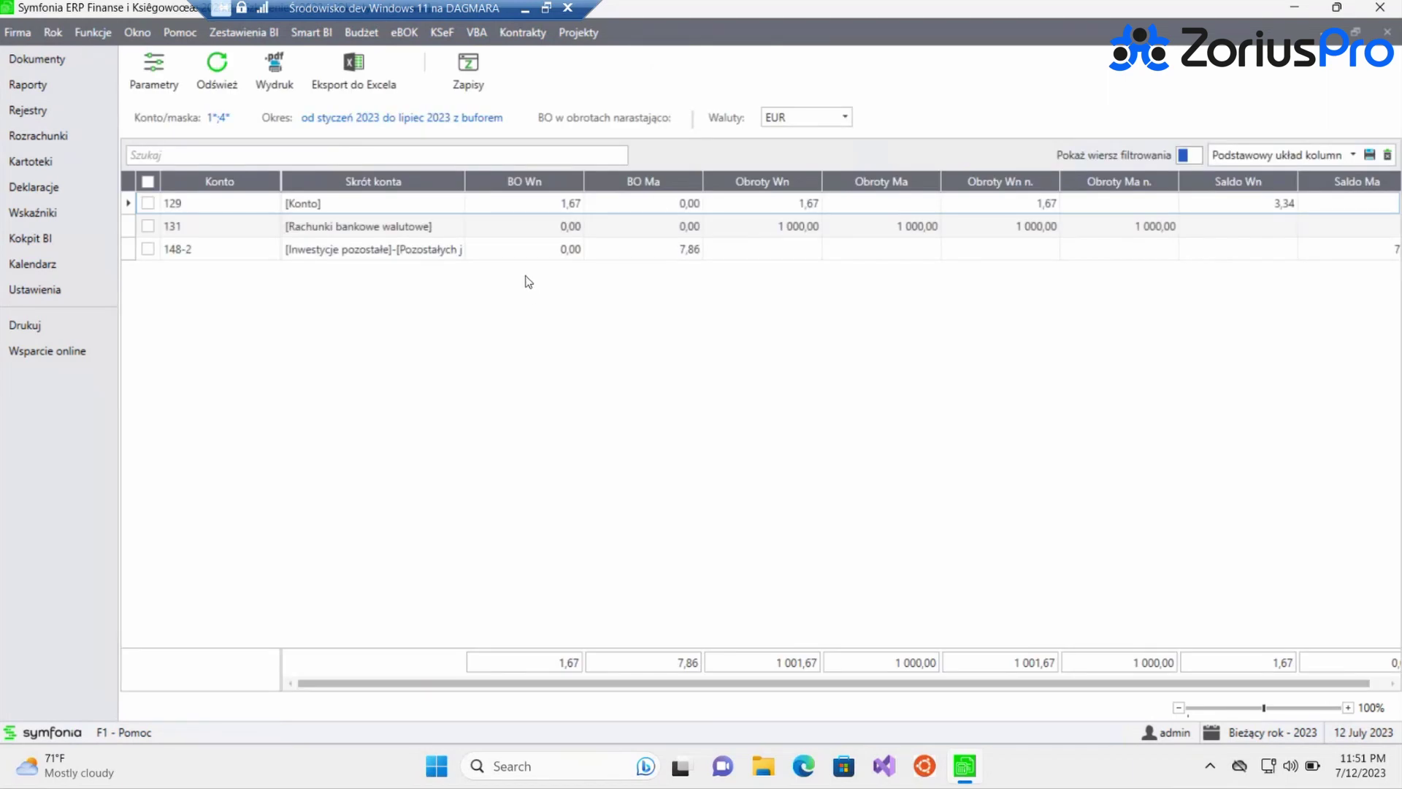
click(159, 81)
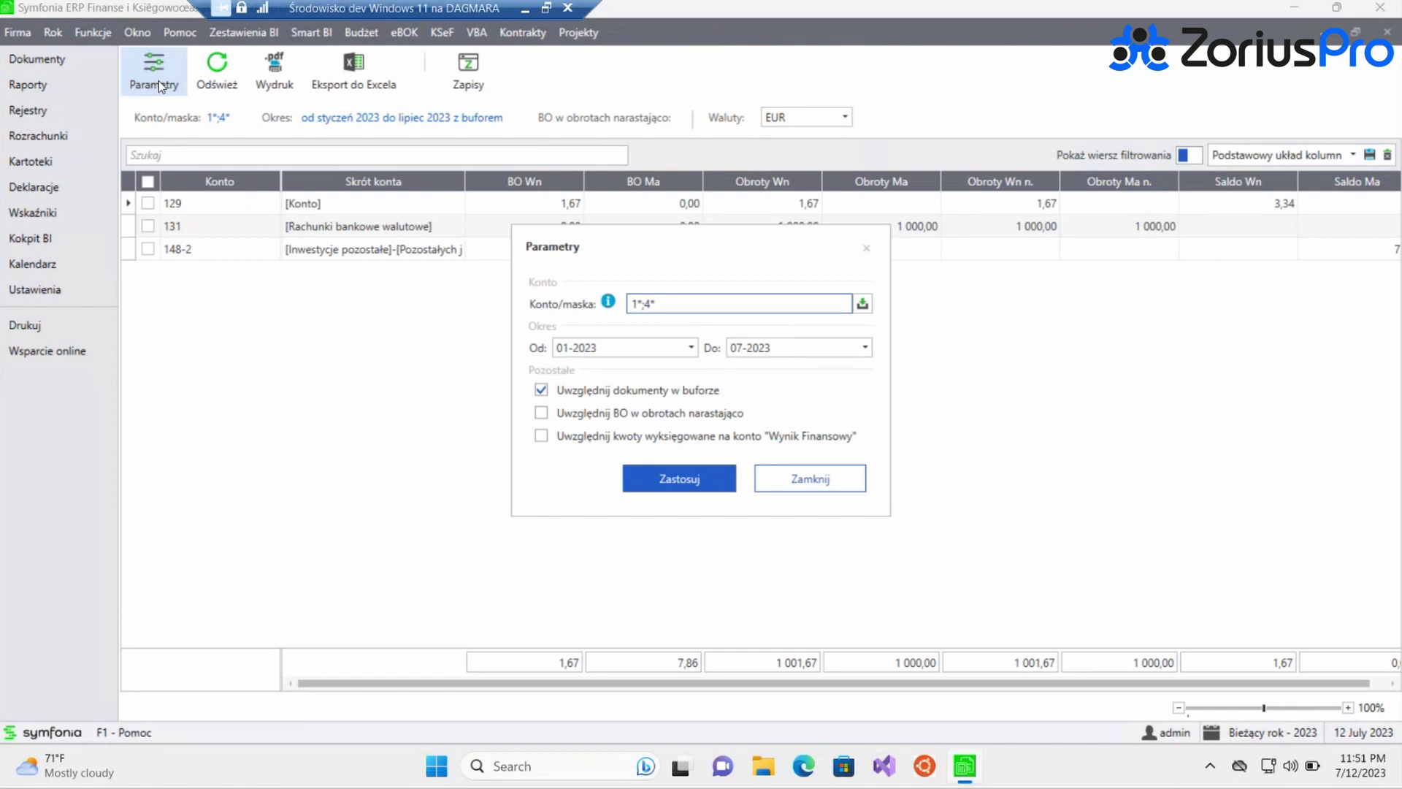
key(ctrl+a)
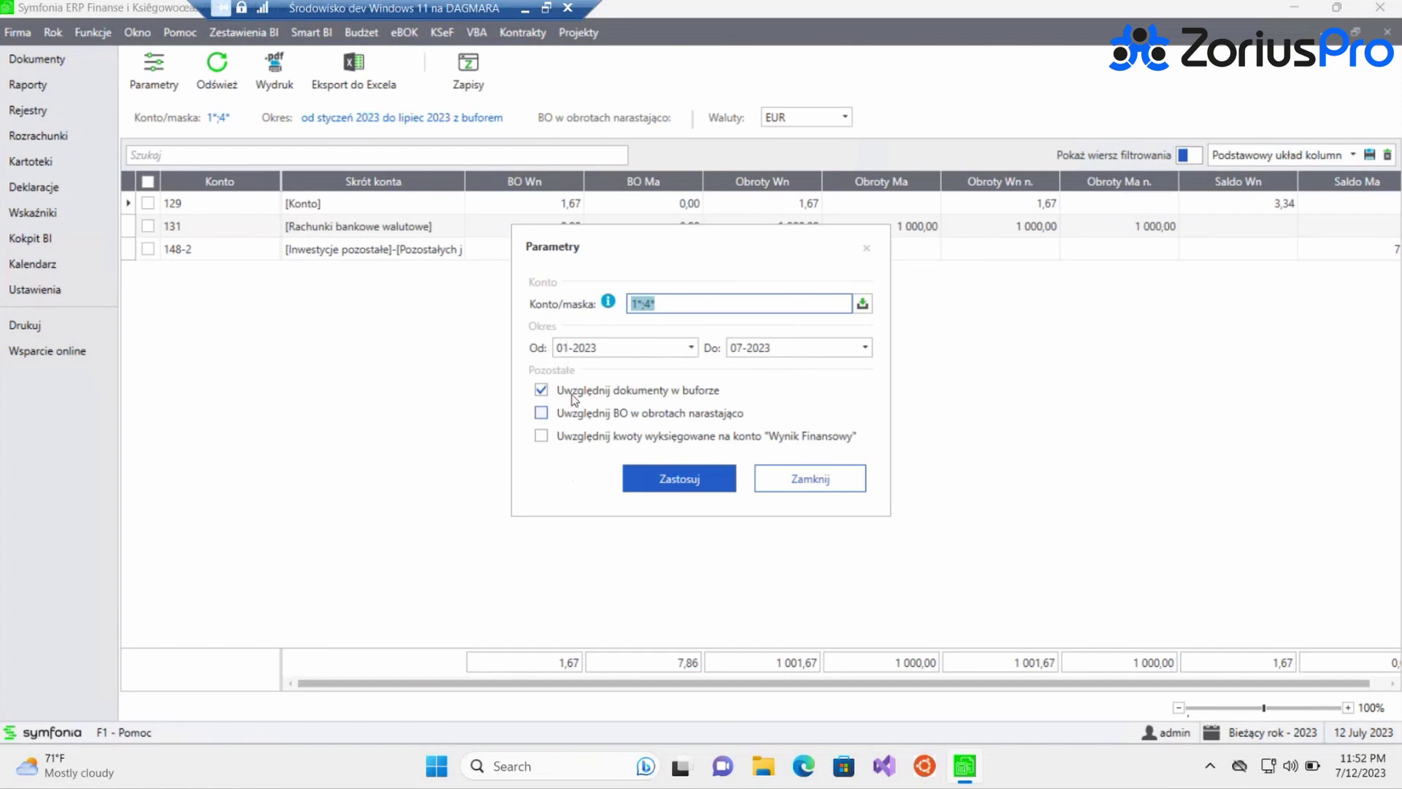
click(808, 483)
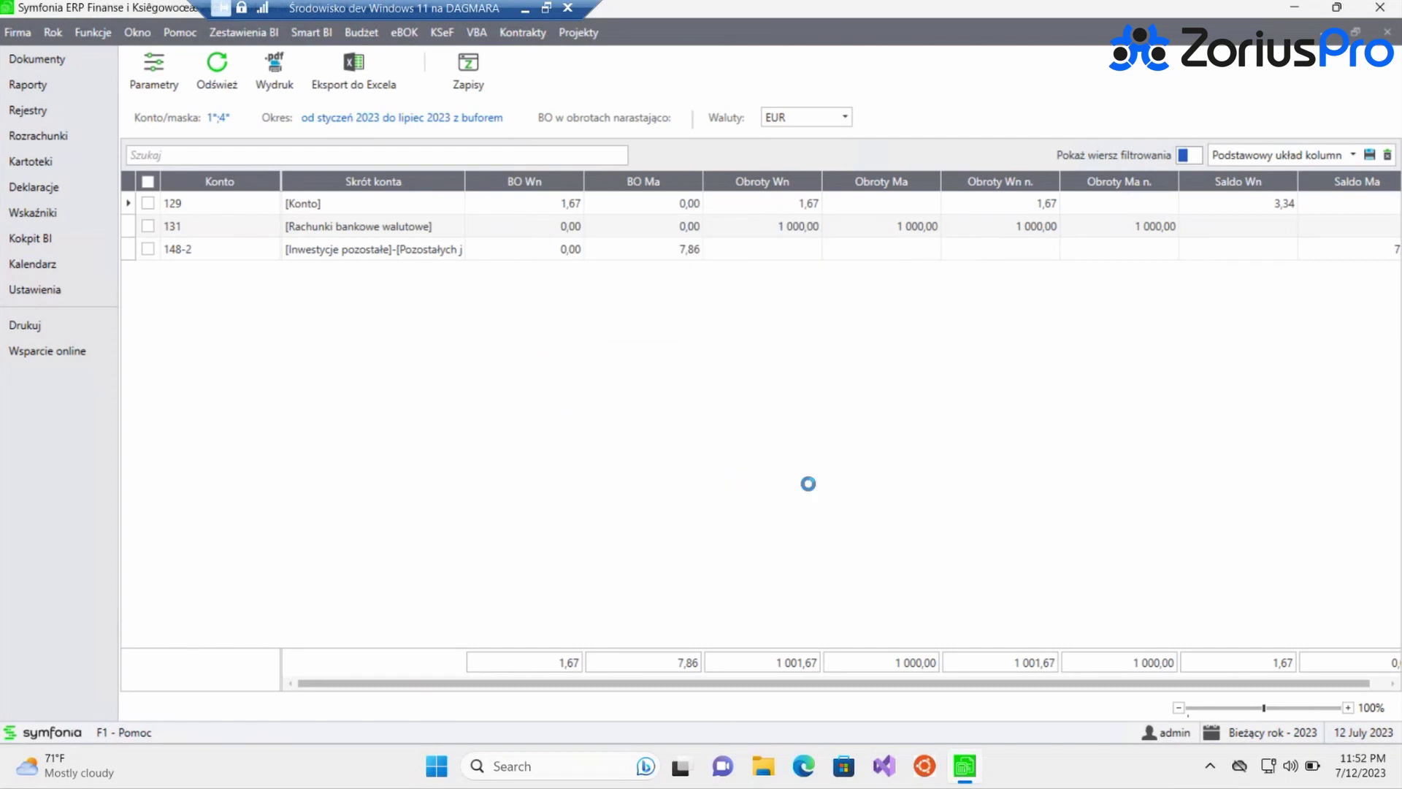